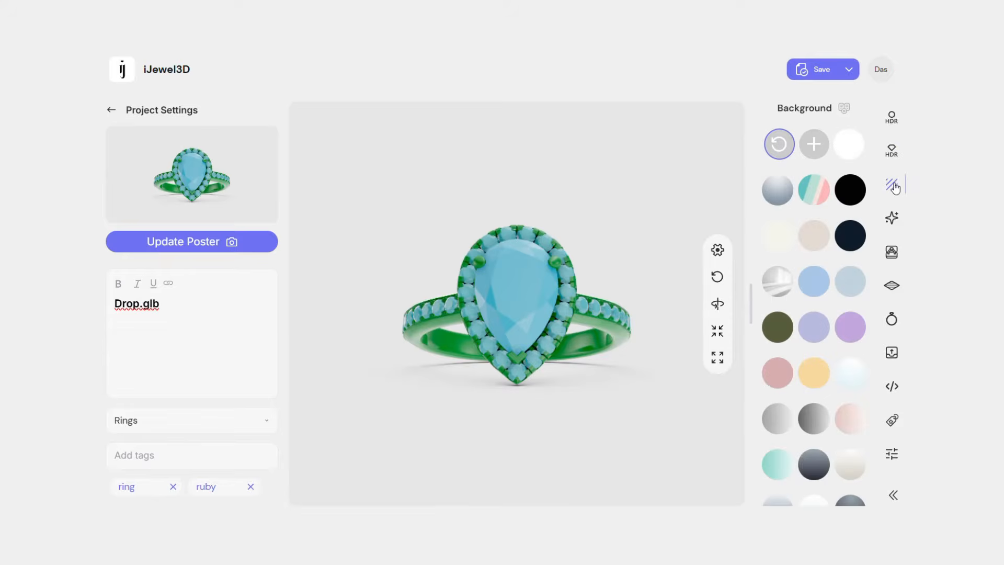
Step: Look through the Scene, ModelStage, ground, Poses and remaining preset libraries, ending with the Environment presets
left_click(893, 220)
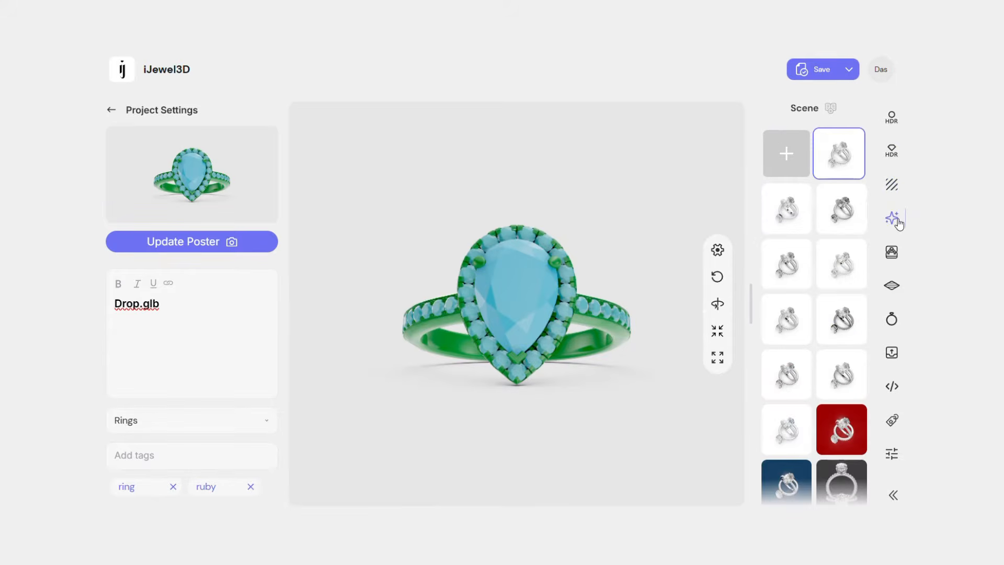
left_click(892, 253)
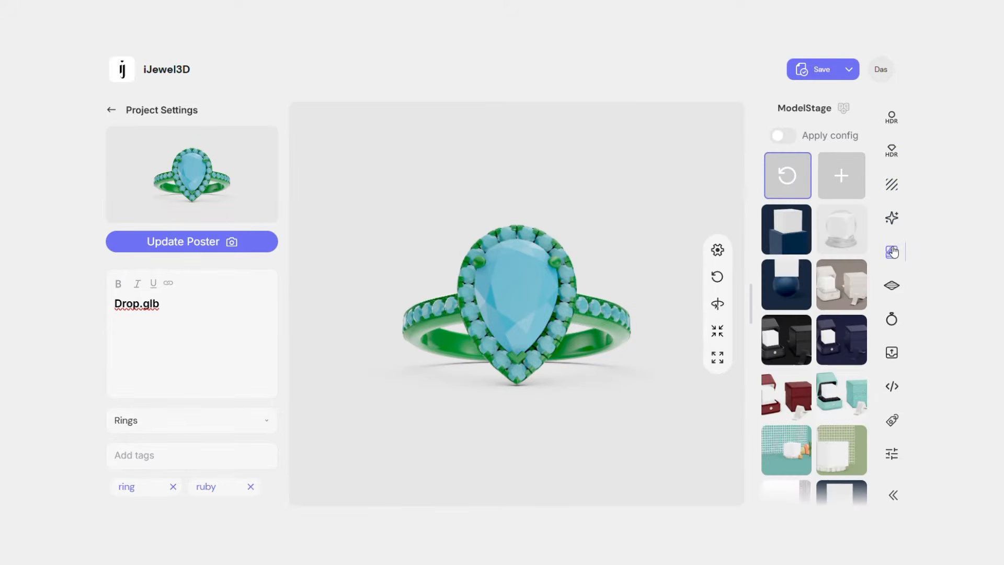
left_click(894, 287)
left_click(892, 320)
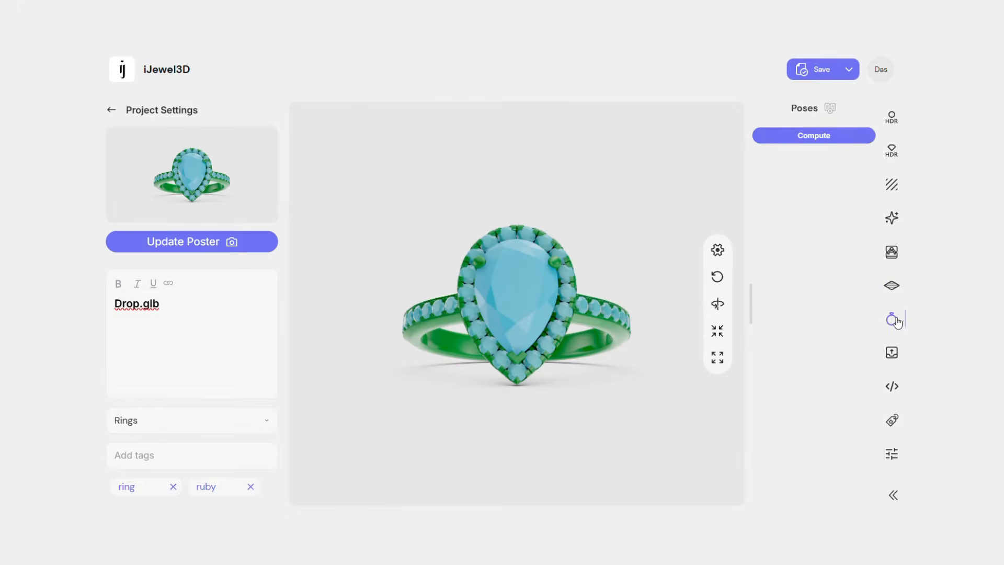
left_click(893, 350)
left_click(892, 117)
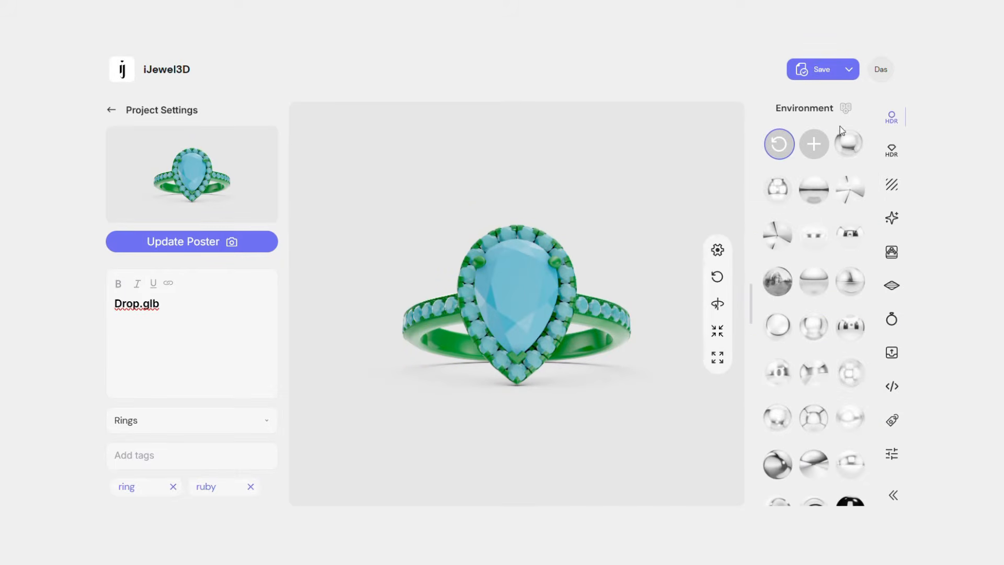
Step: Add the line "ring" below the Drop.glb title in the project description
left_click(171, 311)
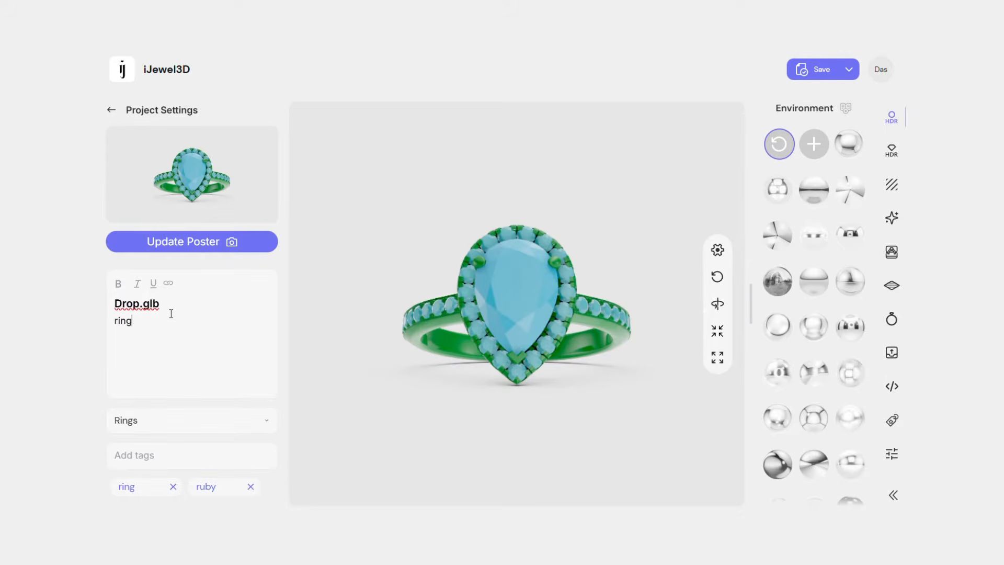
left_click(172, 421)
left_click(164, 277)
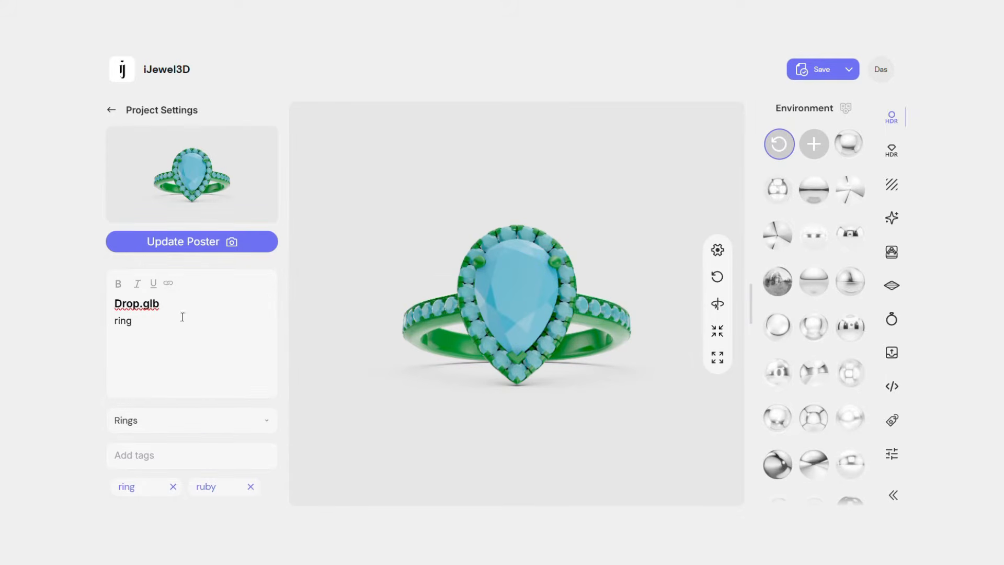
left_click(206, 456)
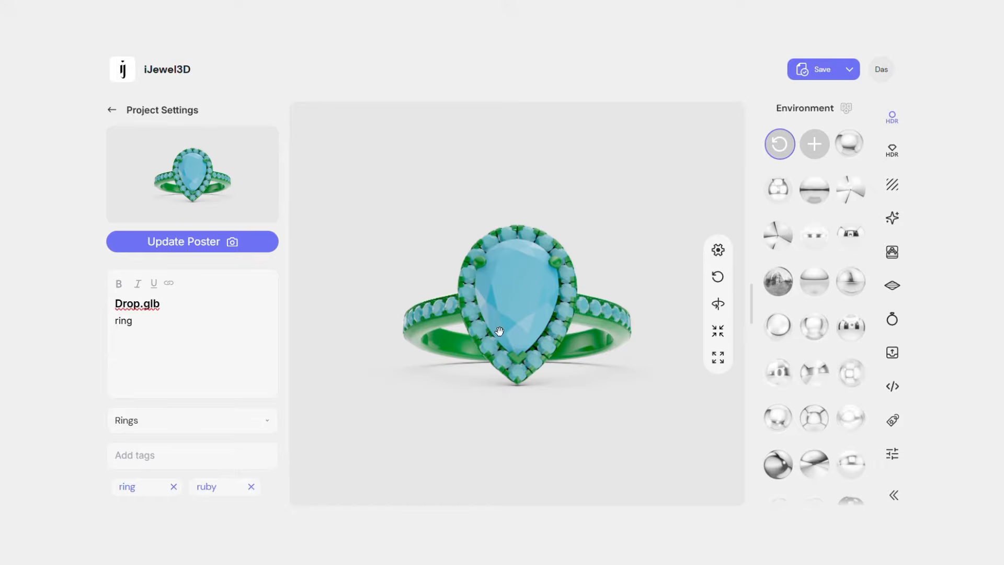
Step: Update the project poster with a closer front view of the ring
scroll(531, 301, "up", 5)
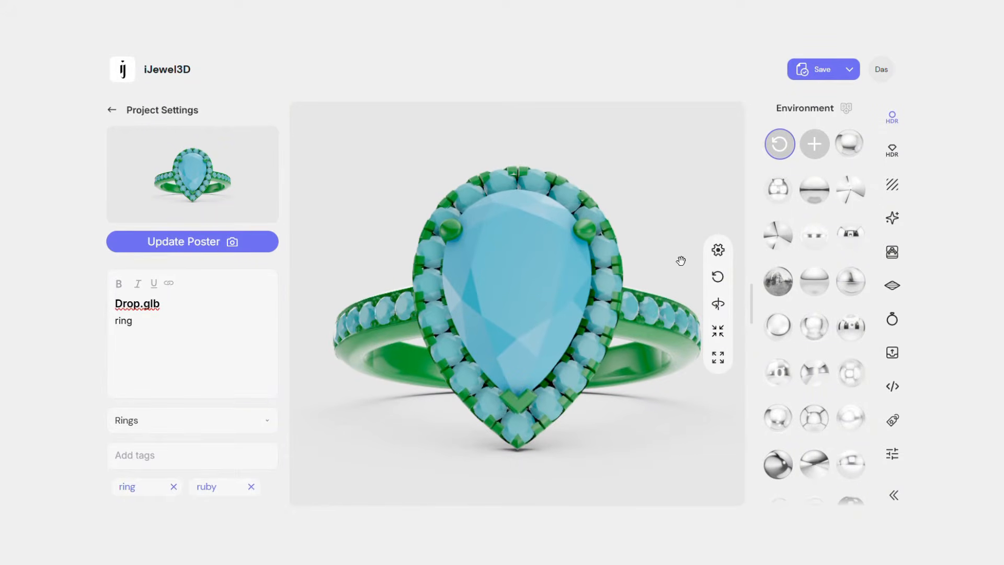
left_click(718, 251)
scroll(678, 204, "down", 3)
left_click(200, 242)
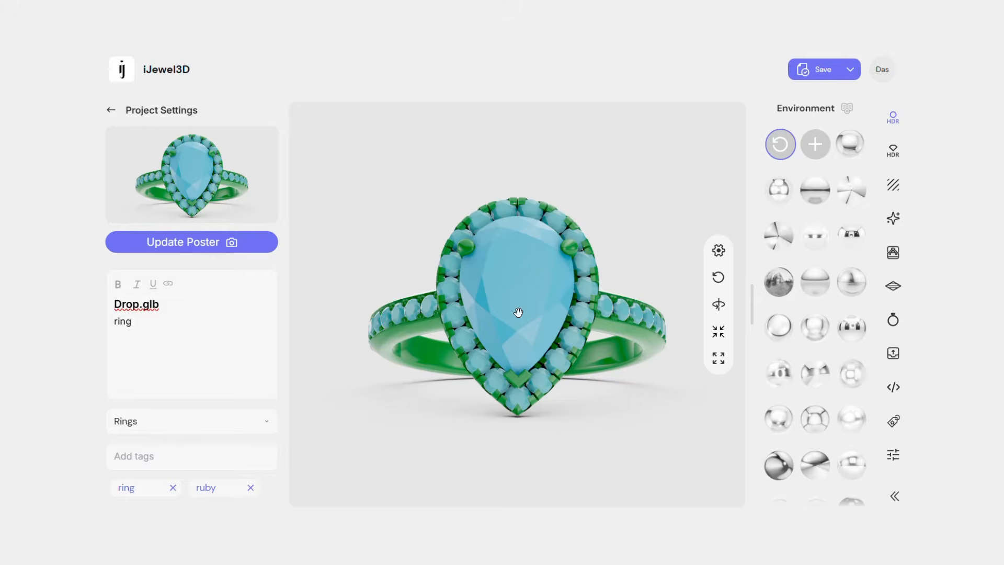
Step: Examine the ring model up close and from slightly different angles
mouse_move(518, 313)
left_mouse_down()
mouse_move(516, 303)
mouse_move(486, 303)
mouse_move(567, 304)
mouse_move(519, 300)
left_mouse_up()
scroll(519, 301, "down", 3)
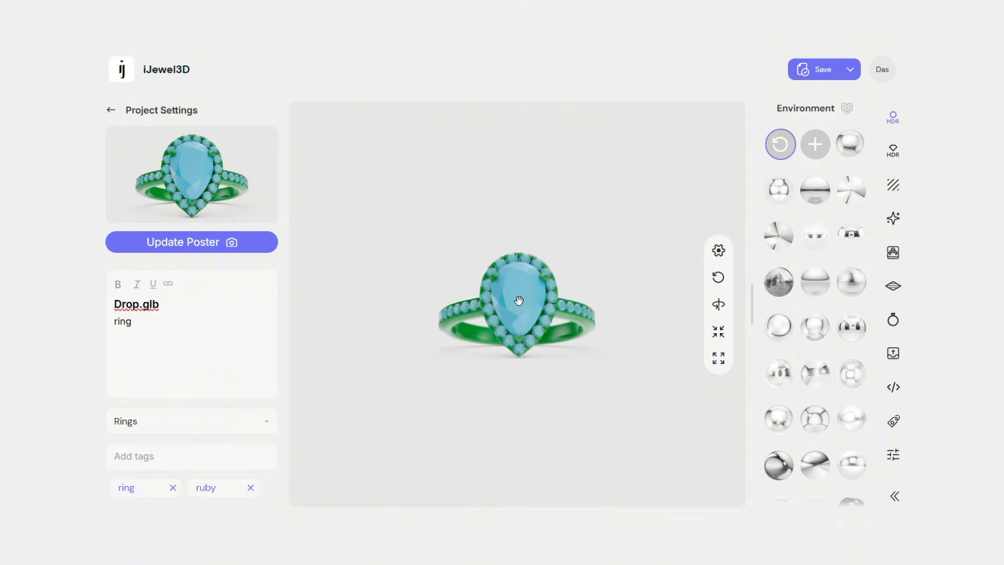
scroll(519, 300, "up", 10)
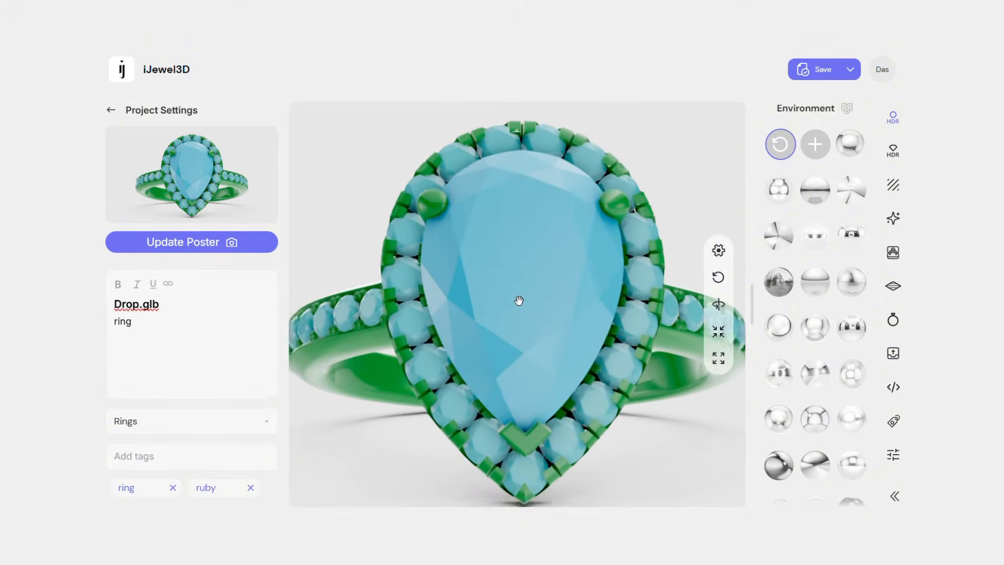
scroll(518, 300, "down", 5)
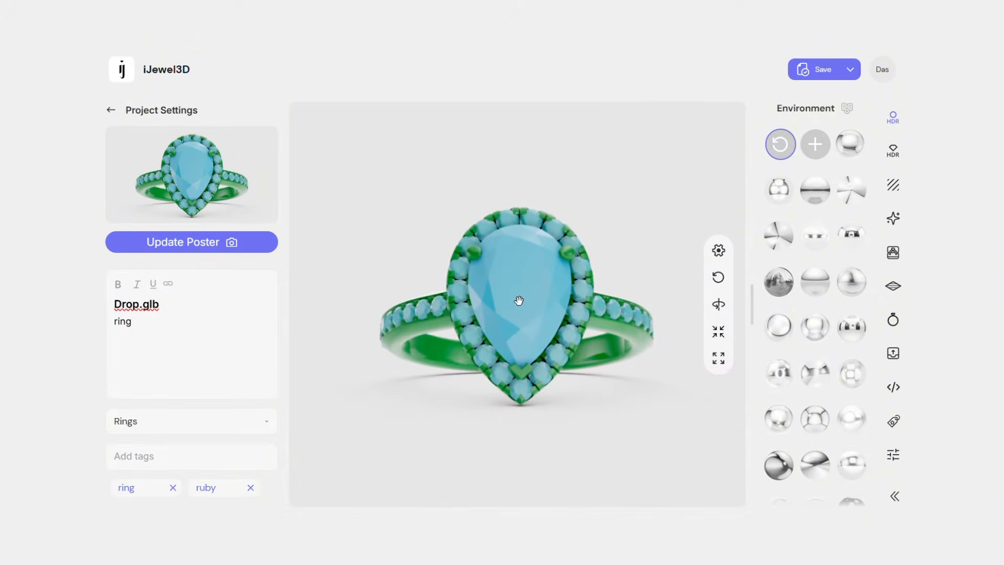
mouse_move(518, 300)
left_mouse_down()
mouse_move(518, 314)
mouse_move(569, 303)
mouse_move(511, 298)
mouse_move(522, 300)
left_mouse_up()
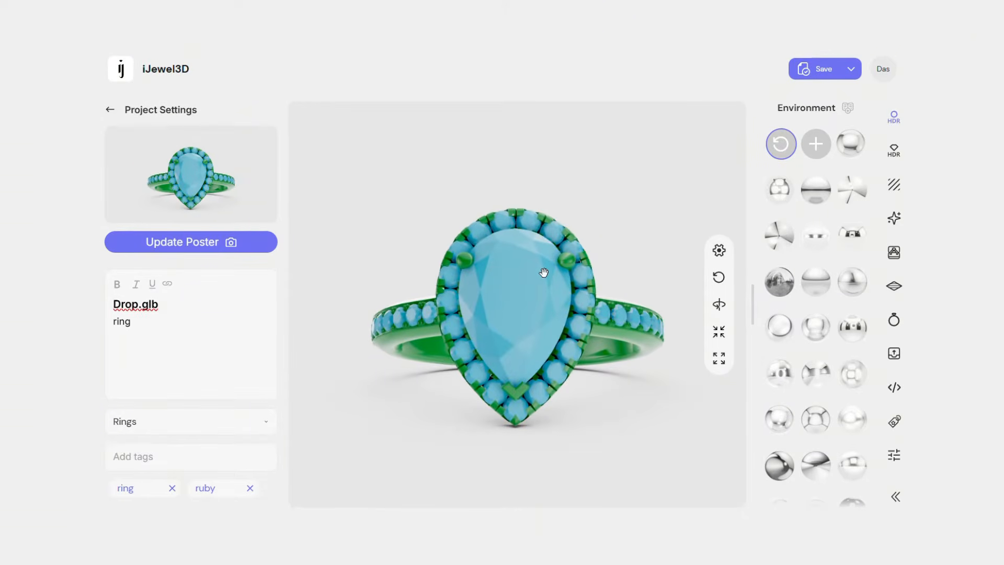
Step: Browse the material libraries and apply a polished silver metal to the ring's green metal parts
left_click(566, 261)
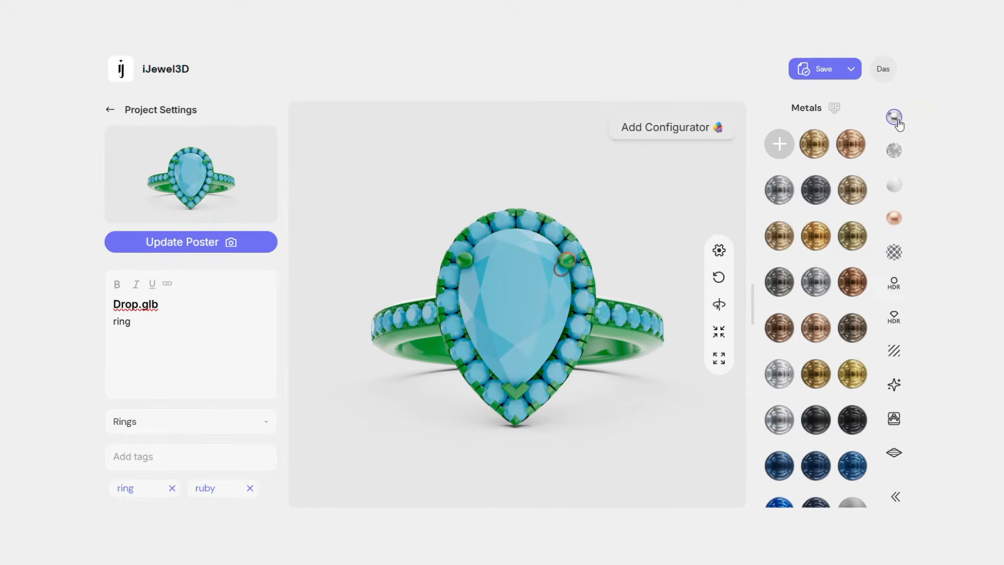
left_click(895, 150)
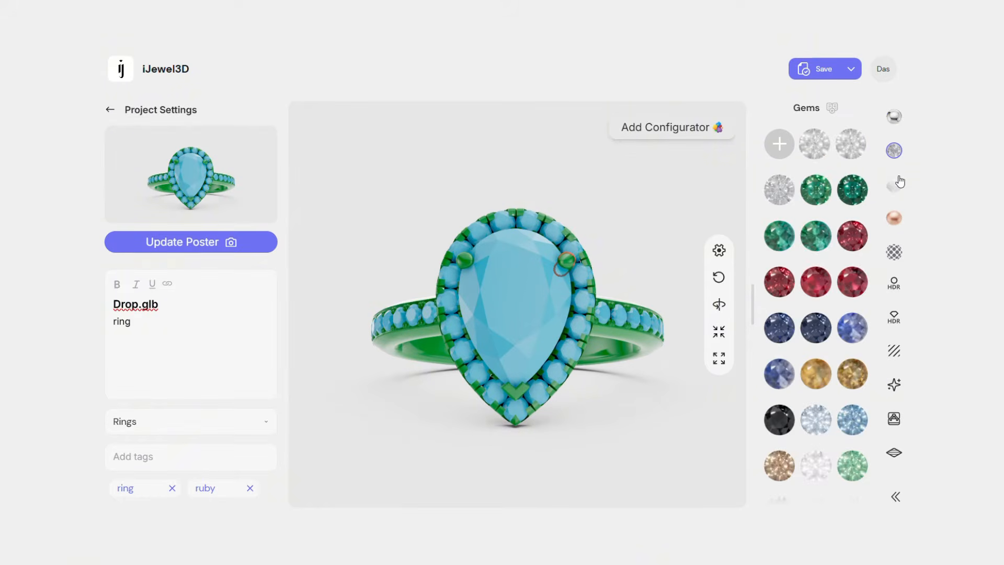
left_click(895, 220)
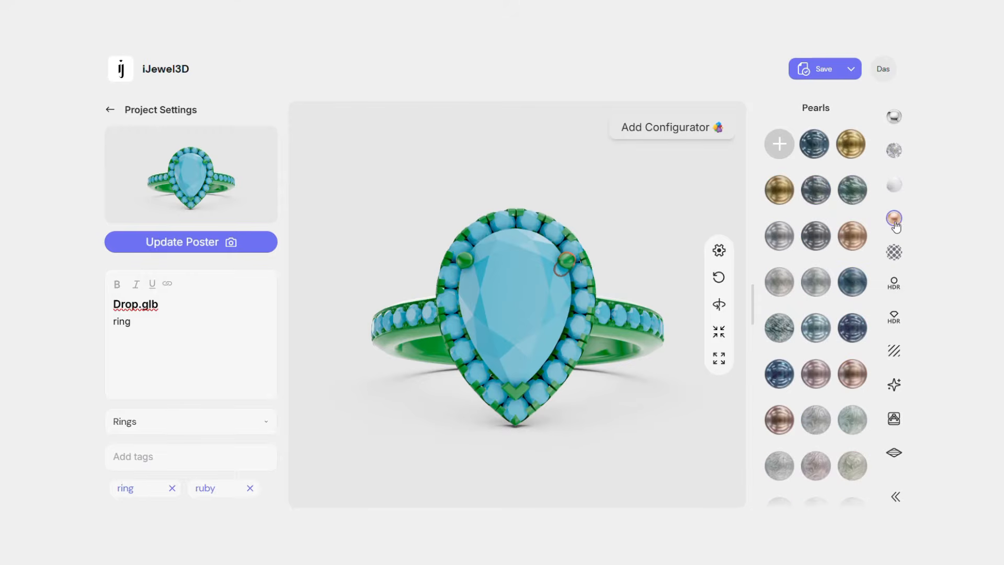
left_click(895, 254)
scroll(816, 251, "down", 10)
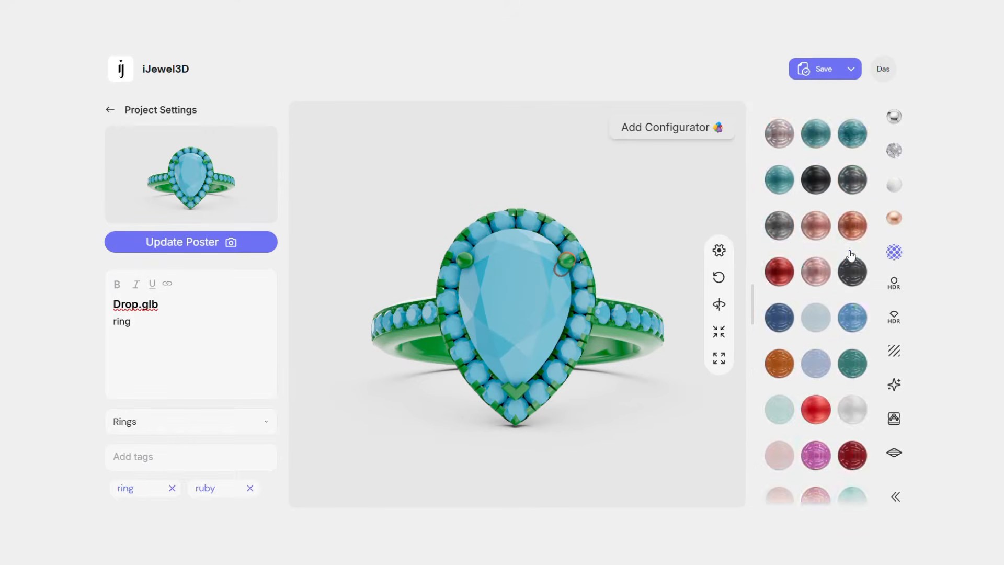
left_click(894, 117)
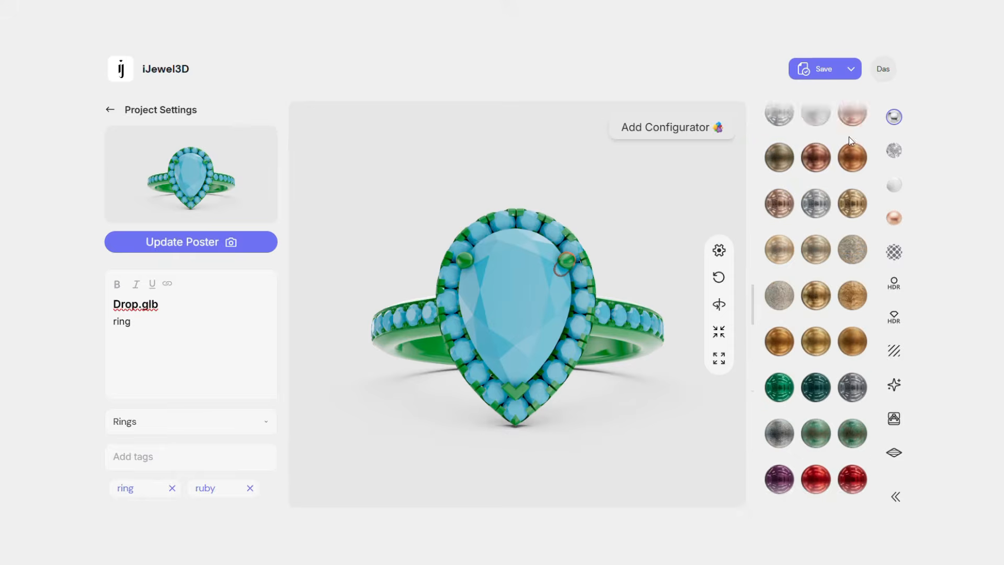
left_click(782, 193)
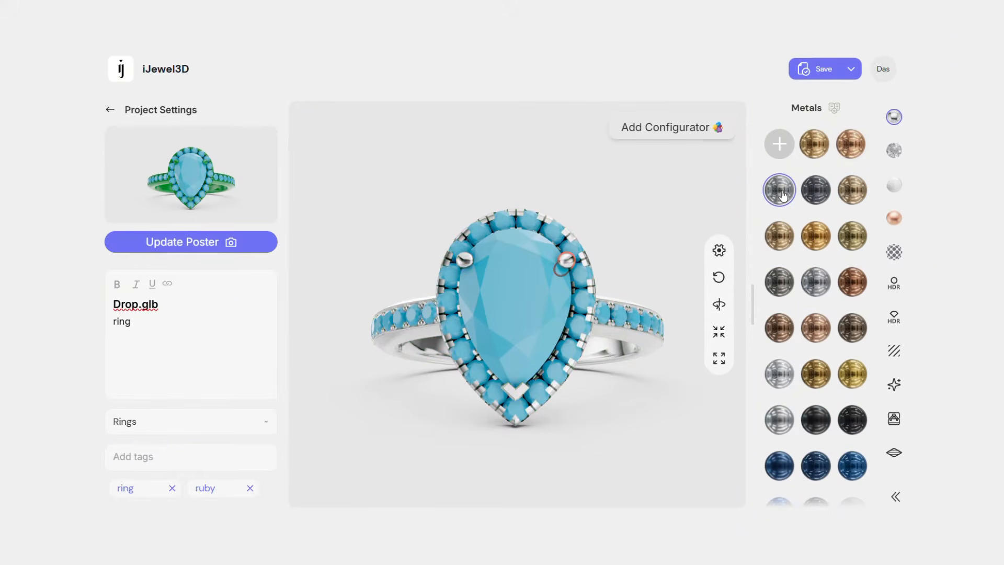
Step: Try green gem materials on the pear-shaped center stone and settle on a red ruby gem
left_click(551, 290)
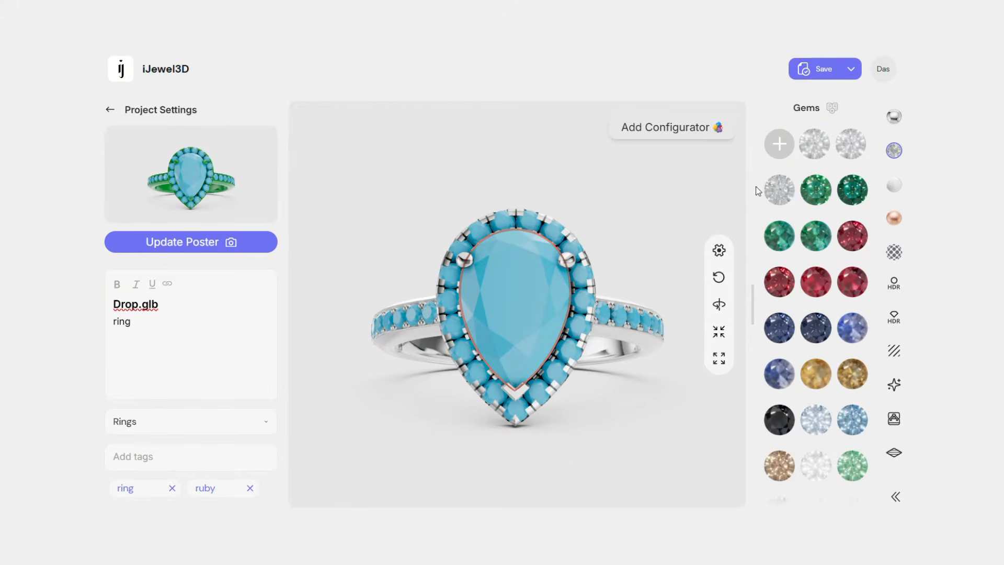
left_click(816, 189)
left_click(822, 230)
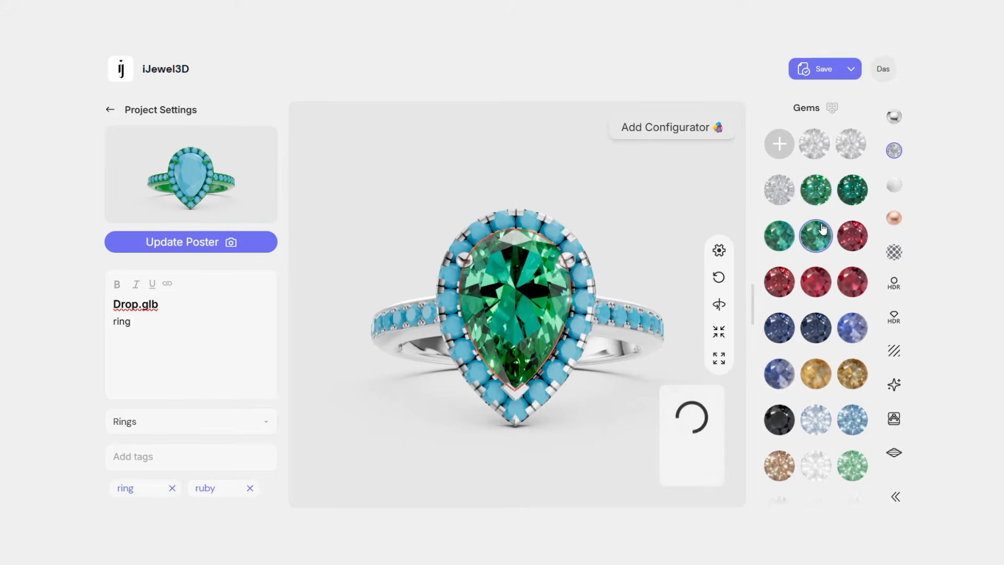
left_click(848, 232)
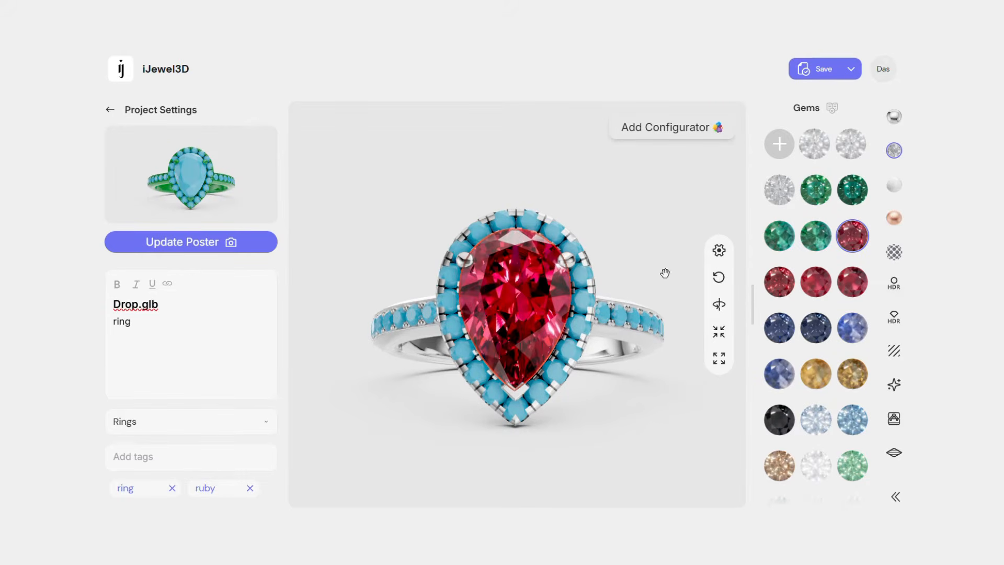
Step: Apply a clear diamond gem material to the small blue stones around the center stone and on the band
left_click(591, 275)
left_click(894, 151)
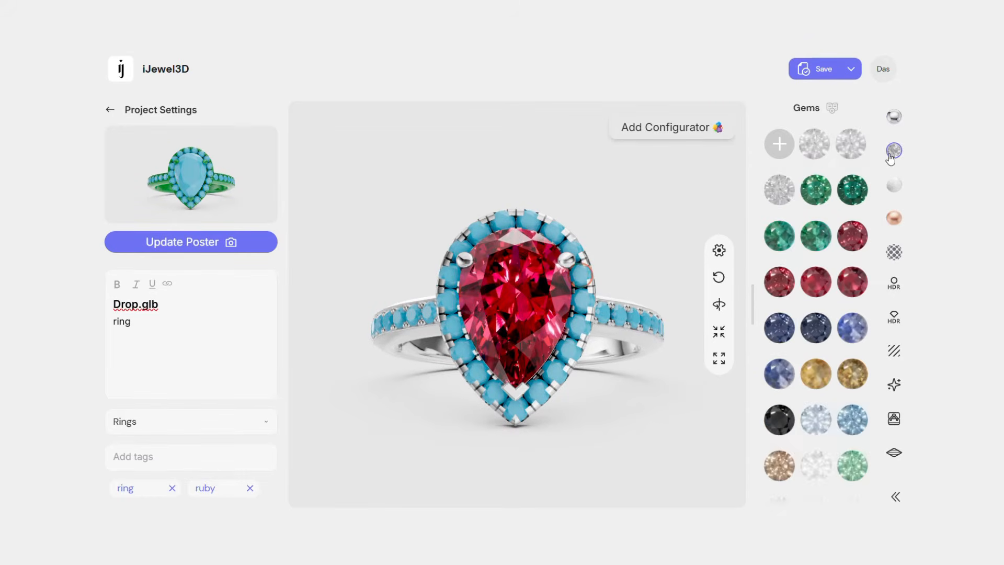
left_click(816, 150)
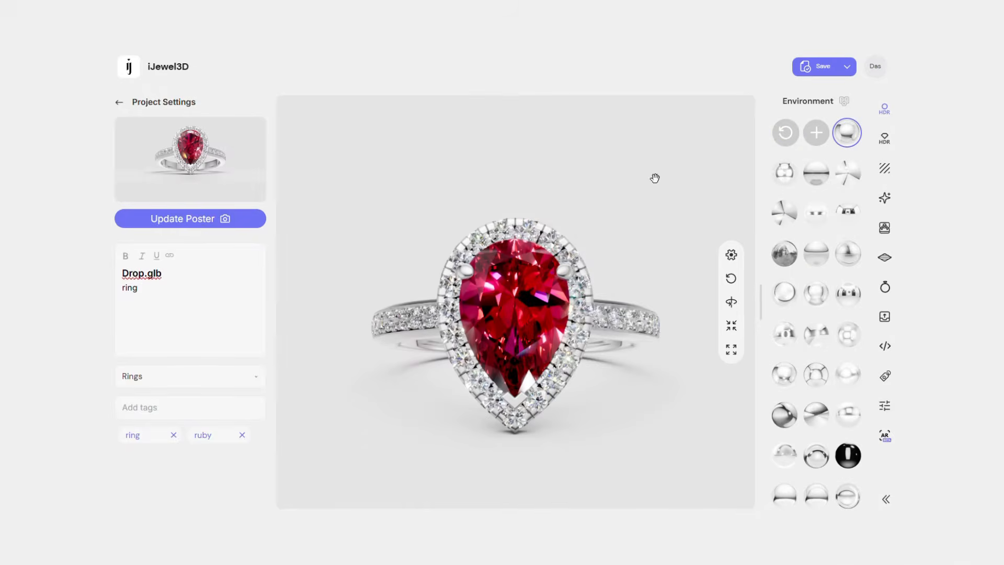
Step: Add a Metal configurator for the ring's metal with silver, yellow gold and rose gold options
left_click(565, 268)
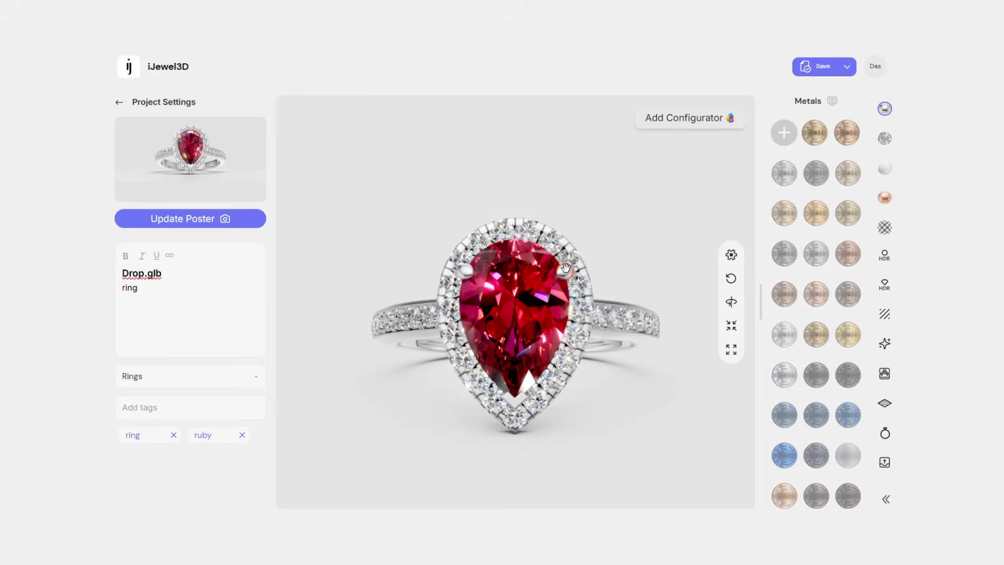
left_click(682, 120)
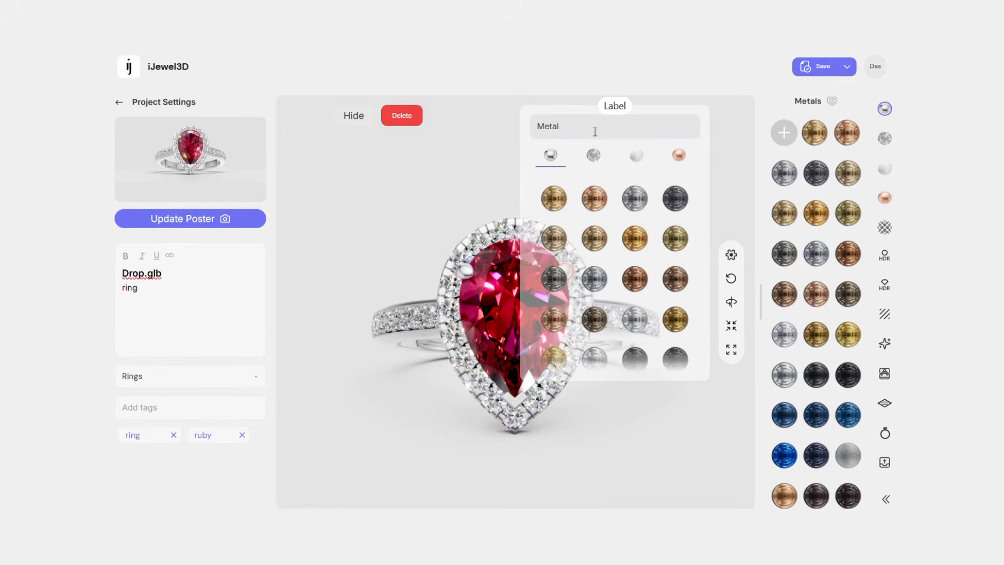
left_click(637, 206)
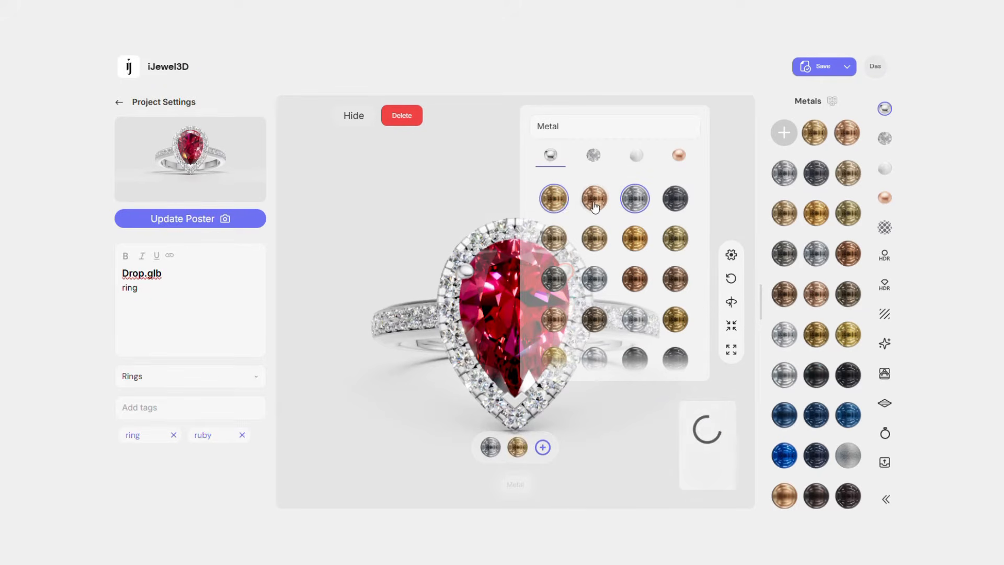
scroll(595, 211, "up", 3)
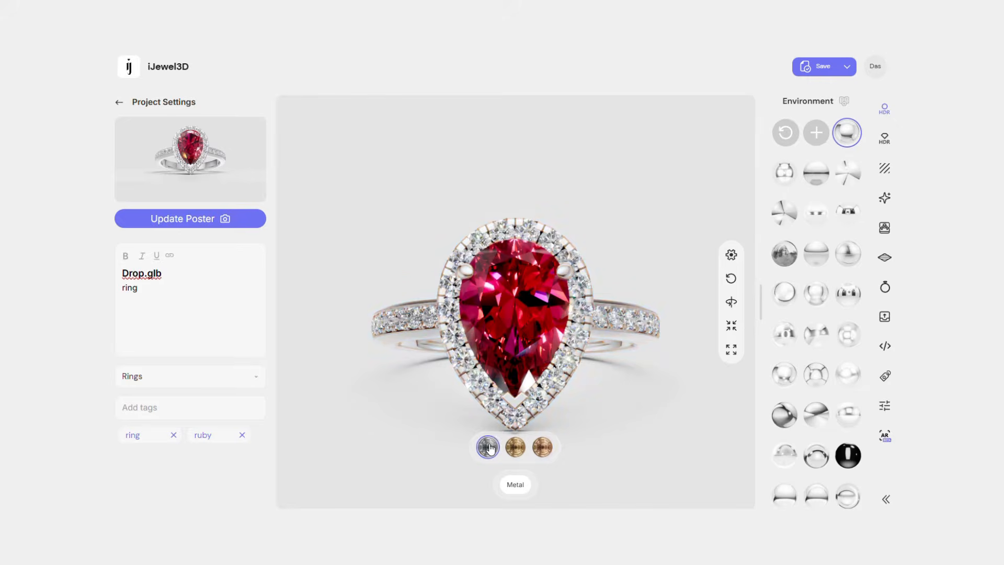
Step: Add a Gem configurator for the center stone with clear diamond, red and pink gem options, keeping red selected
left_click(517, 307)
left_click(690, 121)
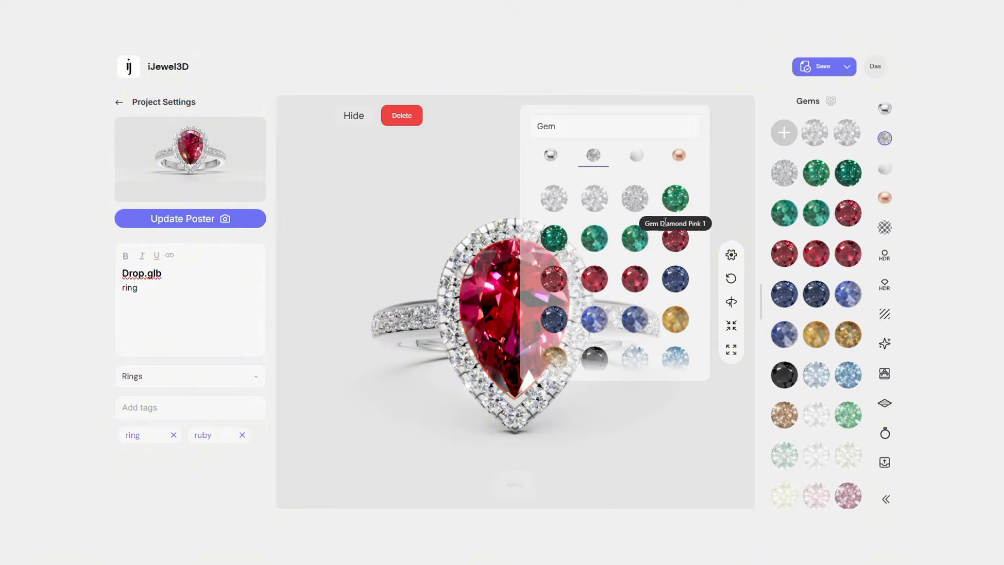
left_click(676, 236)
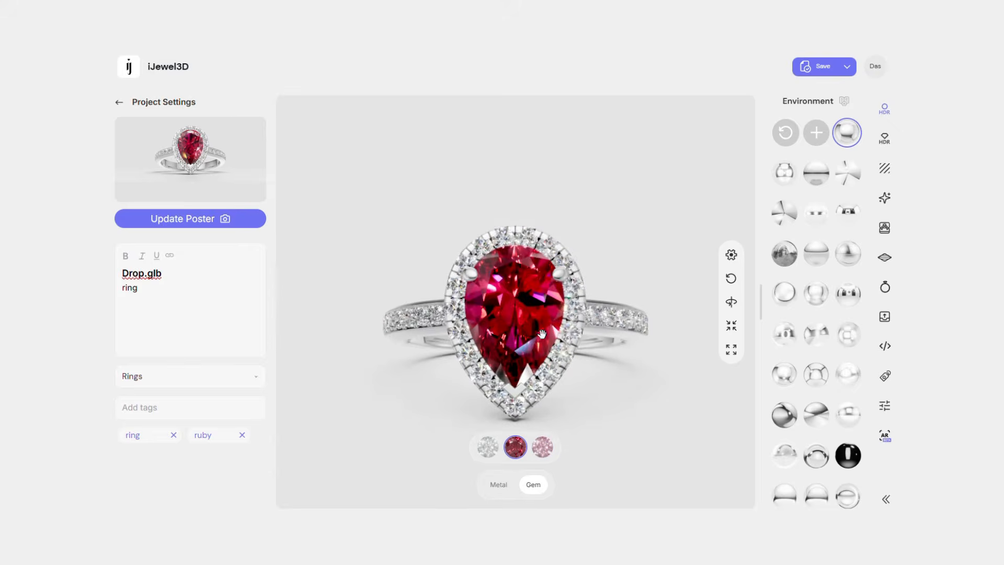
left_click(516, 447)
Step: Rename the Gem configurator as Center Gem and the Metal configurator as Gold
left_click(691, 116)
left_click(641, 124)
left_click(566, 155)
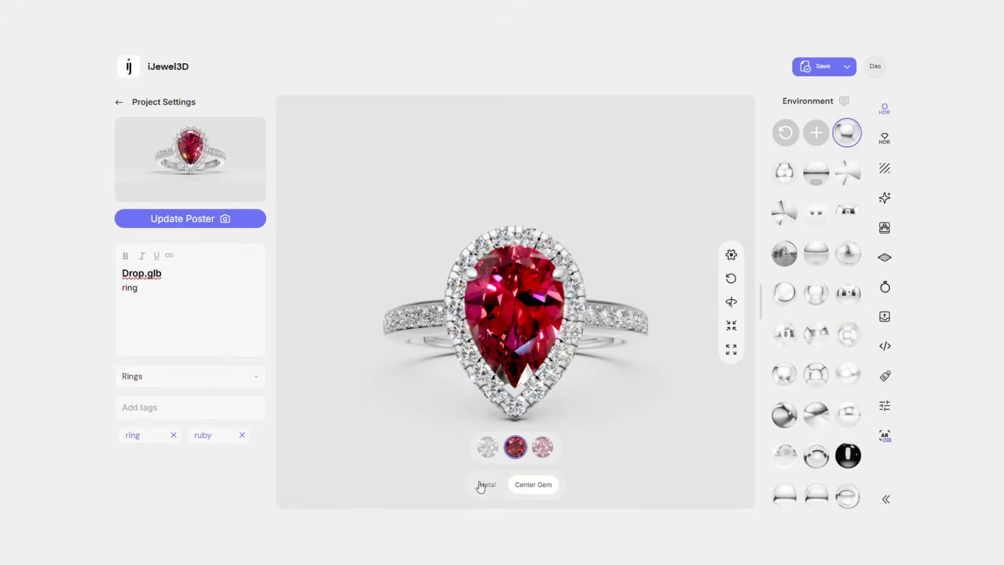
left_click(657, 126)
type("Gold")
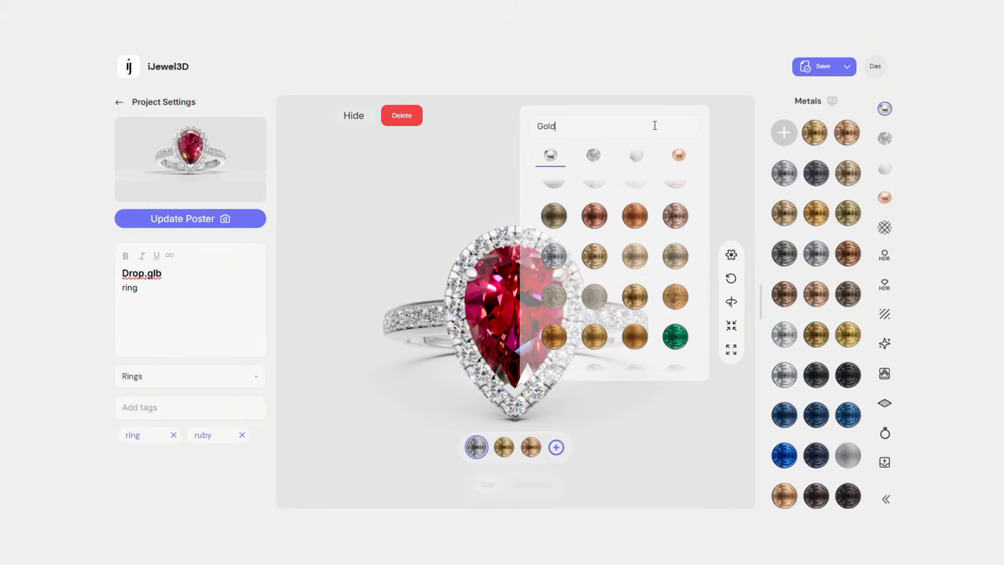
key("Return")
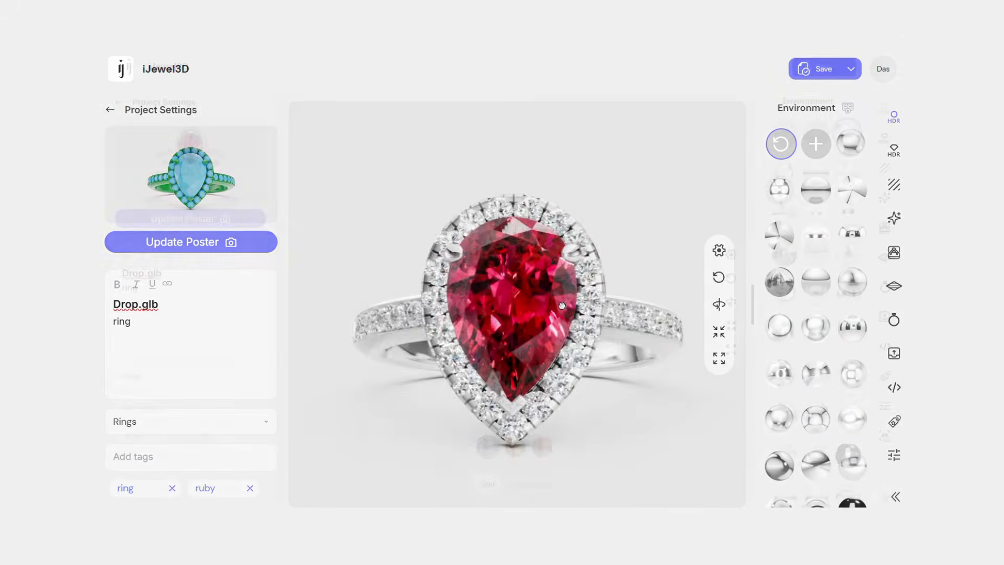
Step: Try several environment lighting presets on the ring and apply a high-contrast one near the end of the environment library
mouse_move(575, 308)
left_mouse_down()
mouse_move(528, 309)
mouse_move(562, 305)
left_mouse_up()
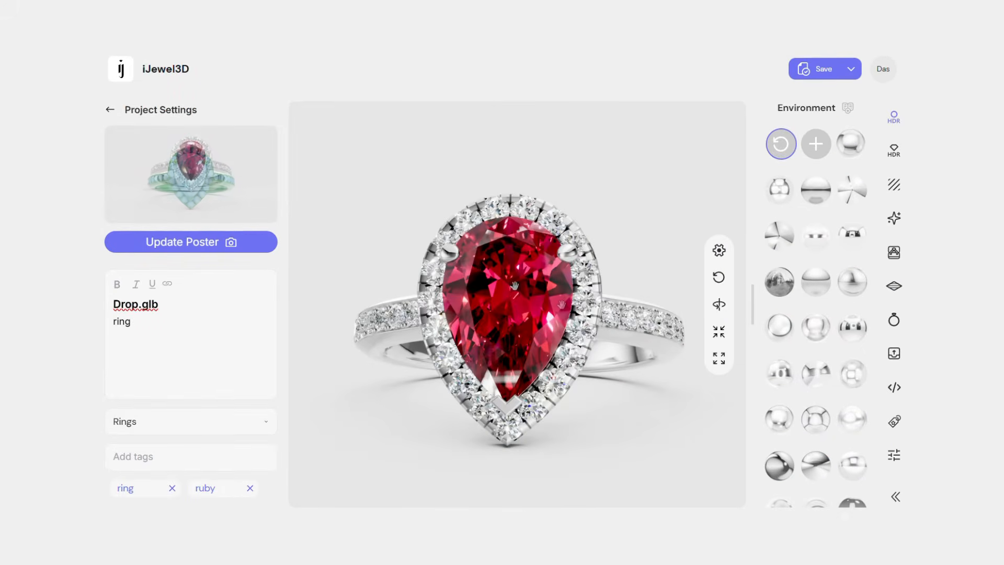
left_click(852, 148)
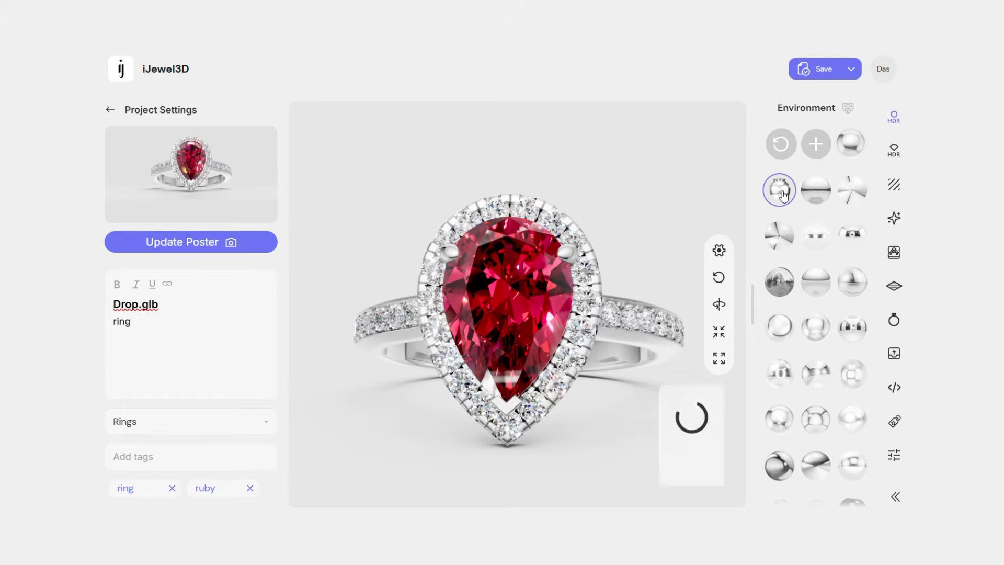
scroll(605, 224, "down", 3)
left_click(844, 233)
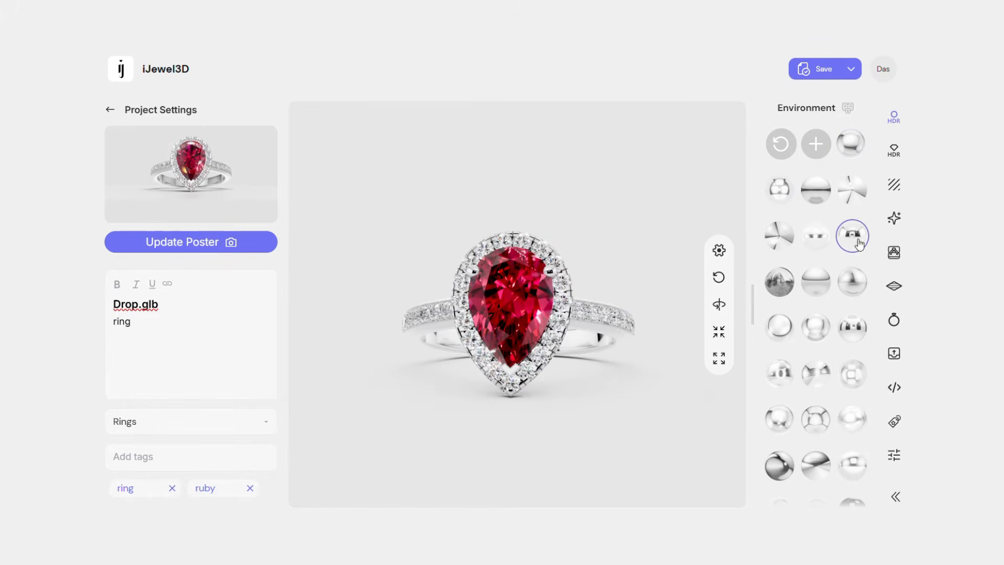
left_click(852, 373)
scroll(815, 366, "down", 3)
left_click(777, 386)
scroll(804, 320, "down", 4)
left_click(816, 255)
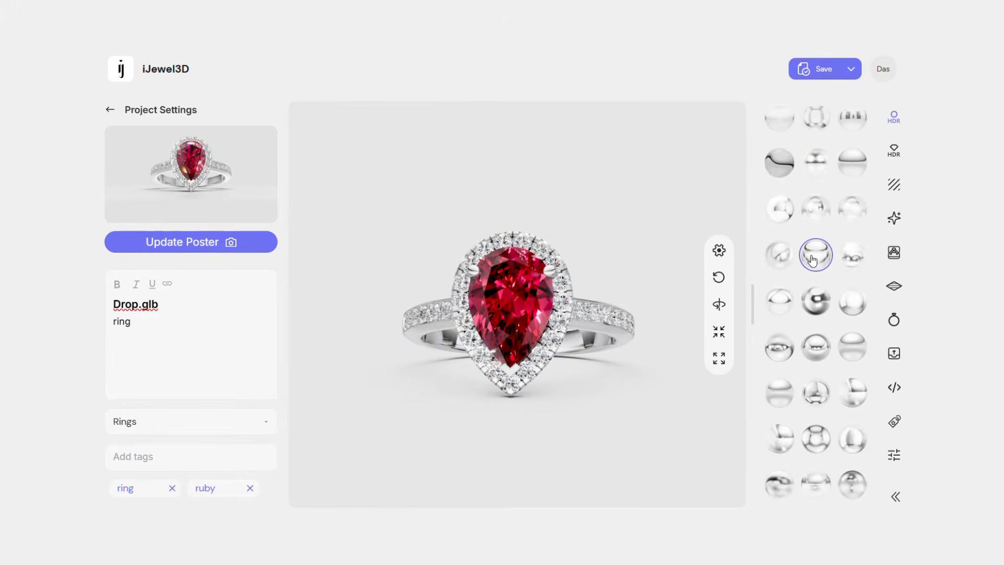
scroll(816, 272, "down", 5)
left_click(852, 398)
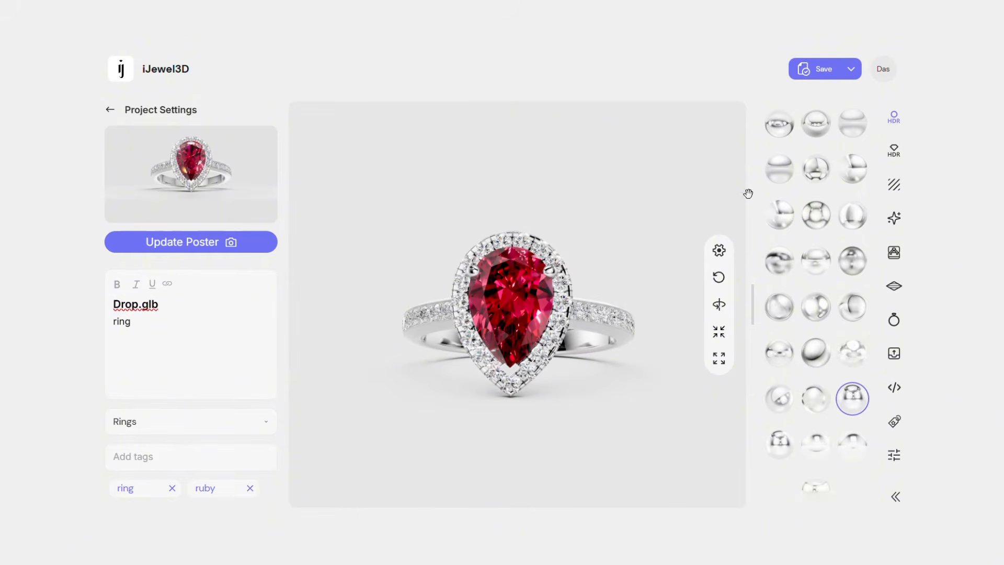
Step: Try several gem environment presets on the ring, including the darkest one, and apply a lighter grey one to the gems
left_click(894, 151)
left_click(778, 200)
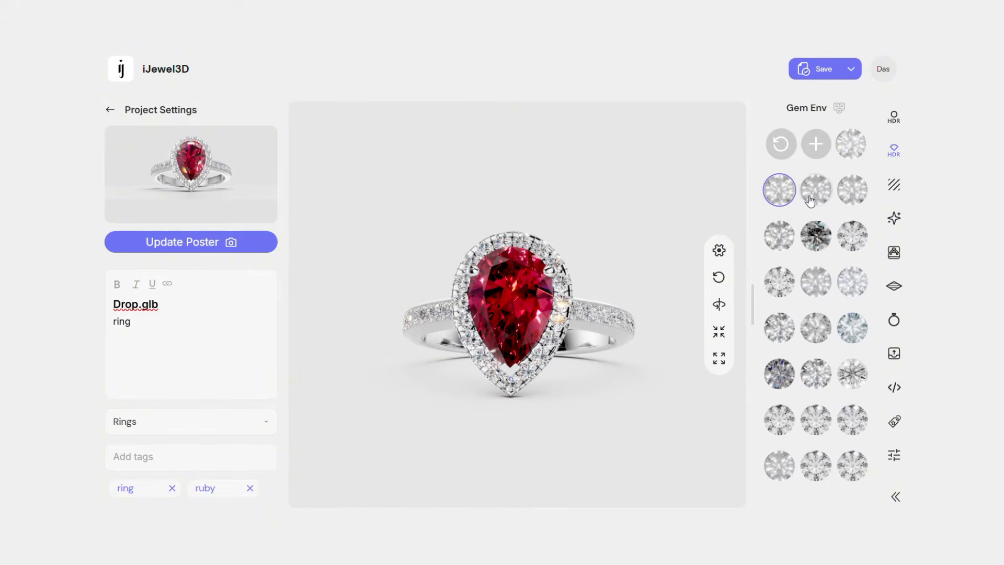
left_click(849, 202)
left_click(788, 242)
left_click(818, 240)
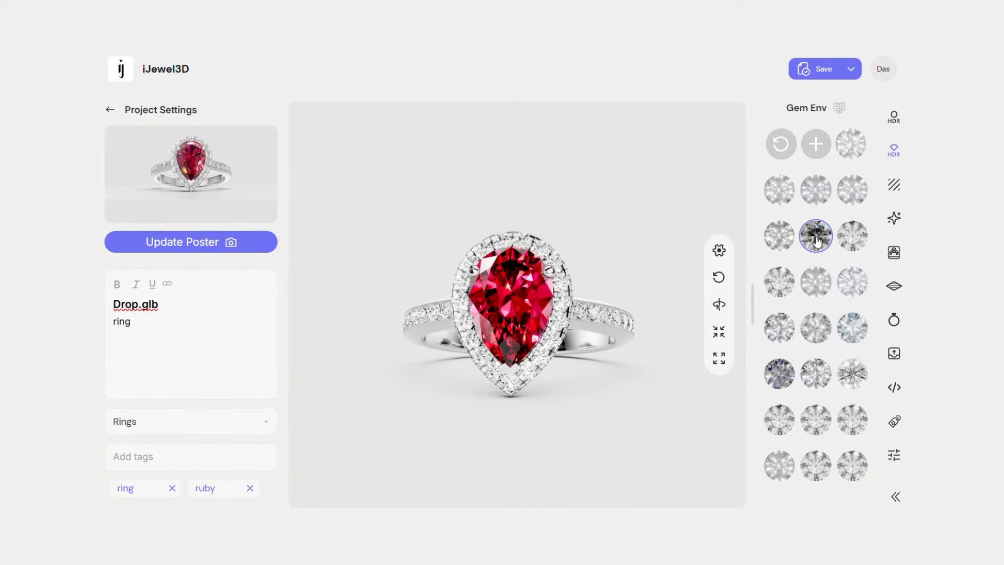
left_click(831, 333)
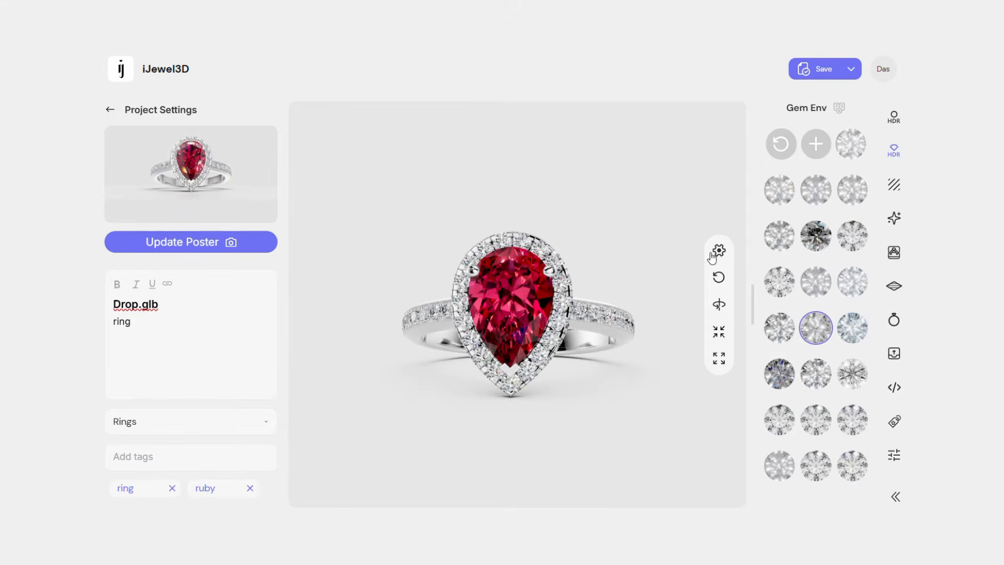
mouse_move(653, 218)
left_mouse_down()
mouse_move(666, 218)
mouse_move(654, 216)
left_mouse_up()
scroll(587, 306, "up", 2)
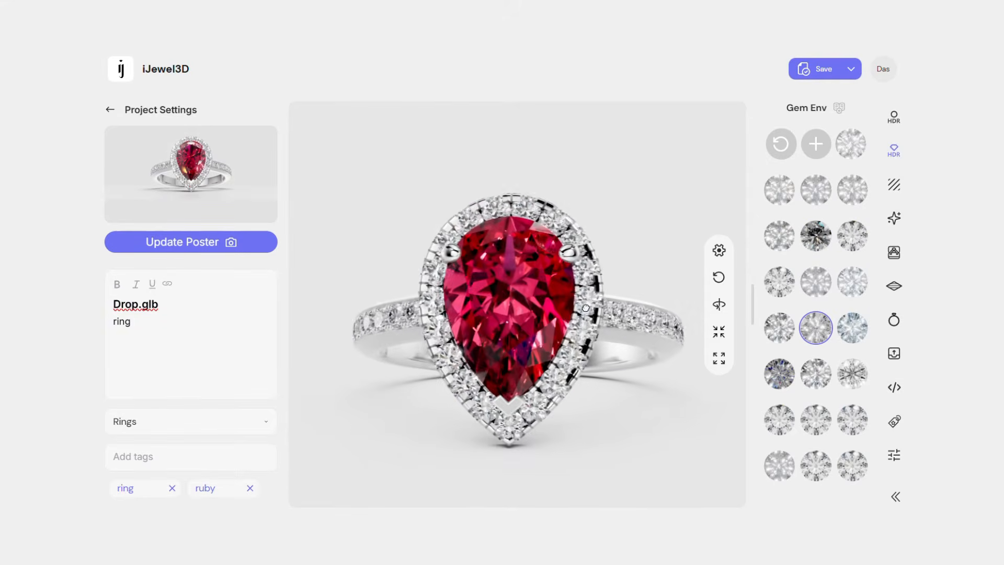
Step: Try several scene presets and apply one with a white background and reflective ground, declining to load its material configurator
left_click(895, 219)
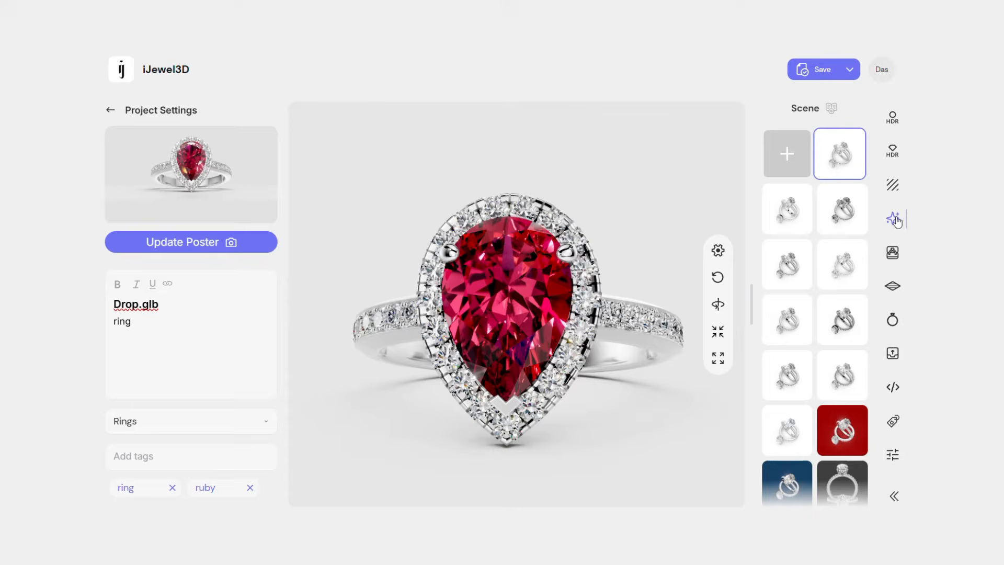
left_click(801, 224)
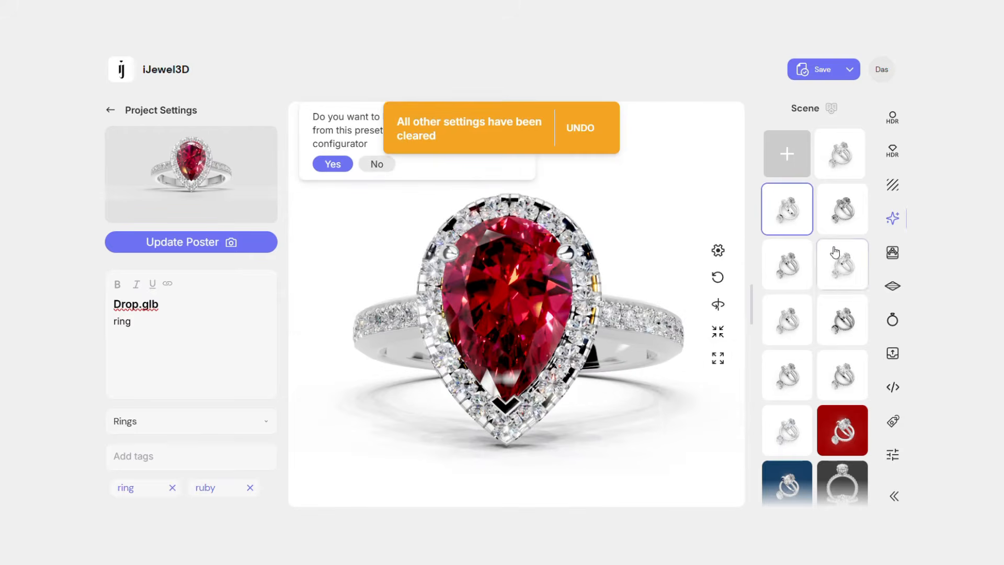
left_click(835, 253)
scroll(826, 261, "down", 4)
left_click(809, 263)
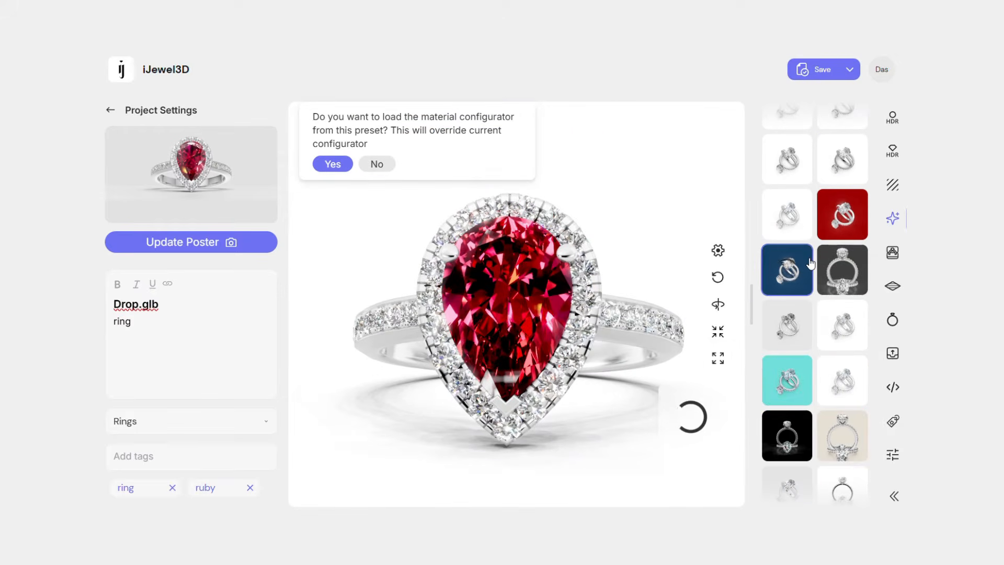
left_click(848, 372)
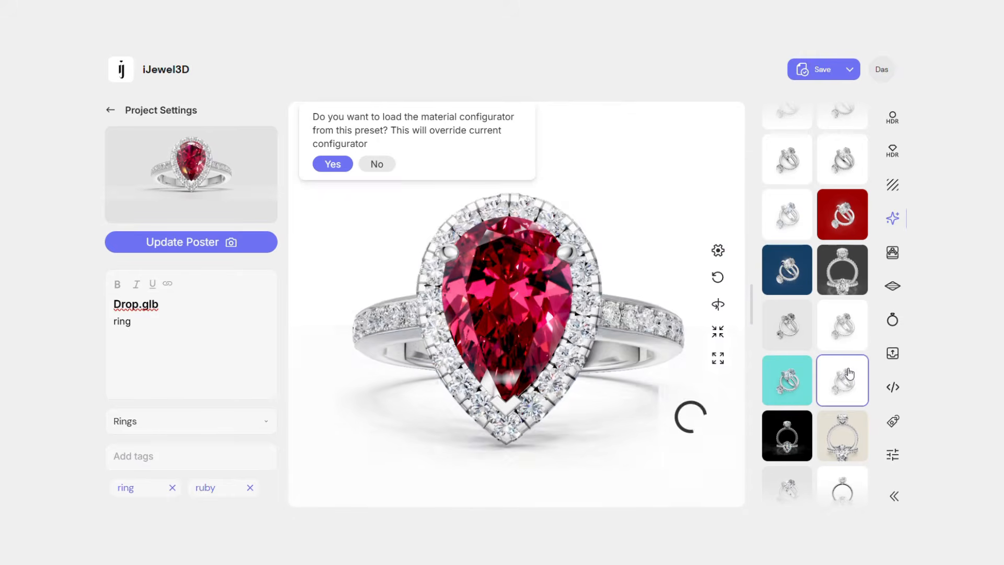
scroll(848, 366, "down", 4)
left_click(848, 327)
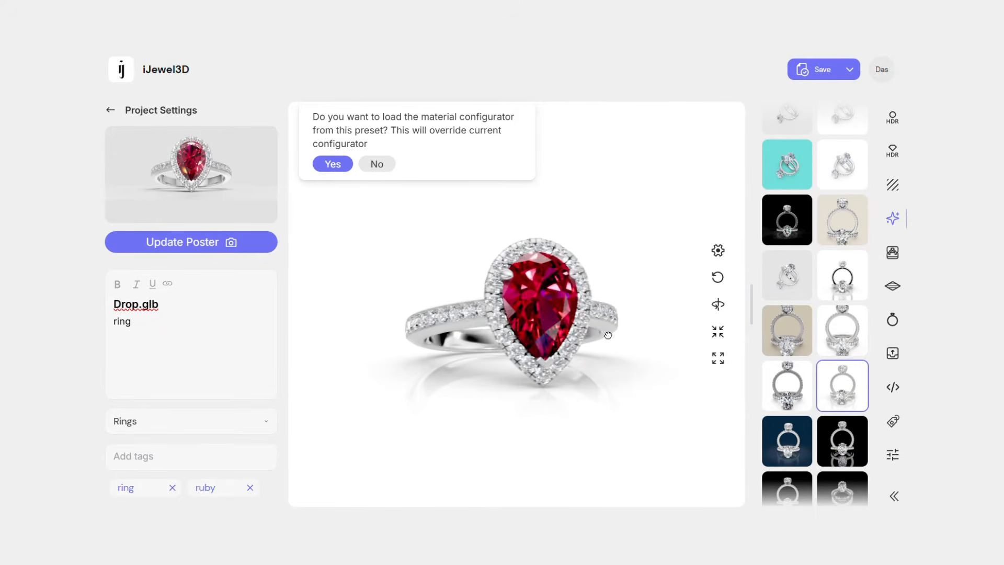
left_click(377, 165)
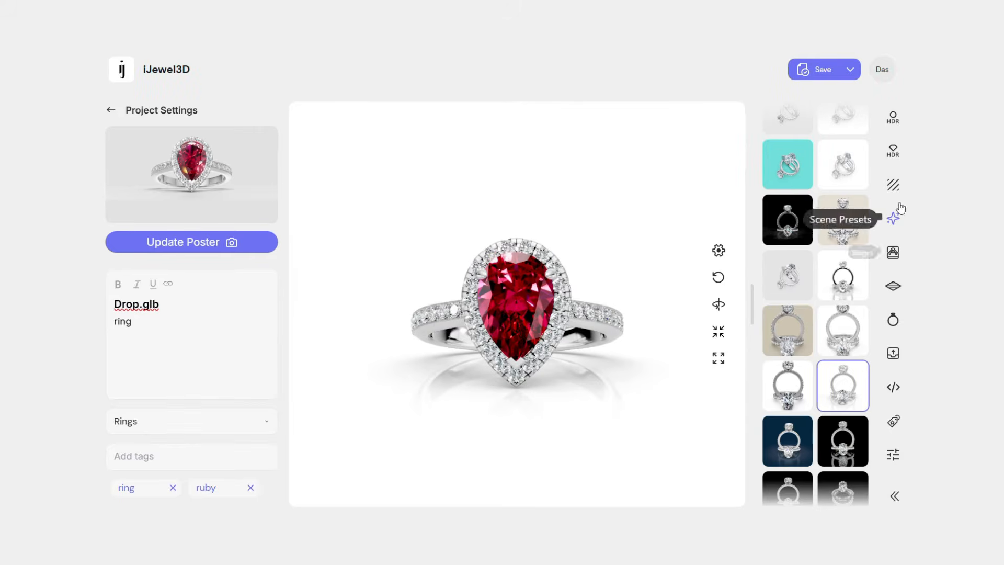
Step: Try dark gradient, red gradient and sunlit grey backgrounds behind the ring, and set the background to plain white
left_click(892, 185)
scroll(846, 192, "up", 1)
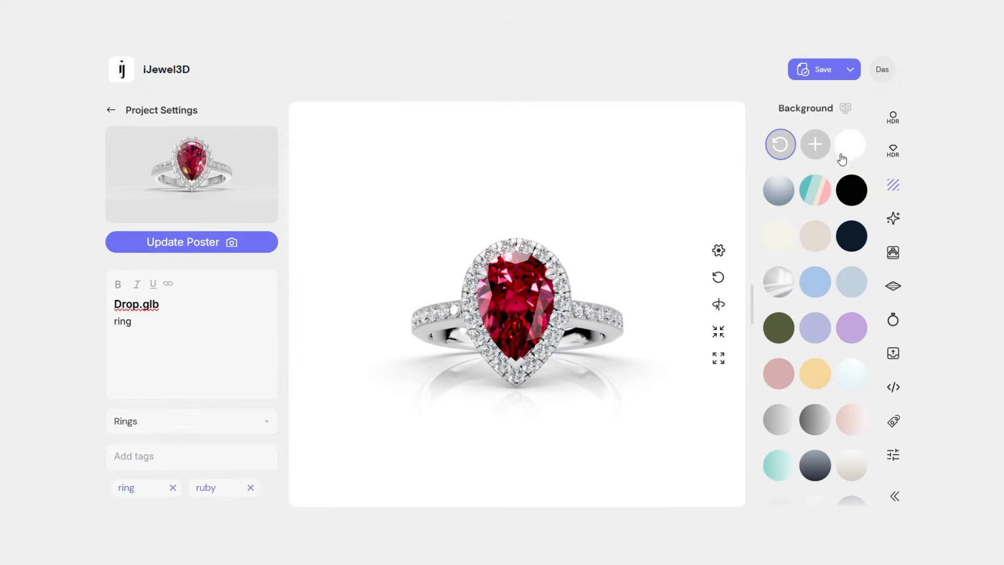
left_click(848, 188)
left_click(779, 236)
scroll(795, 251, "down", 5)
left_click(811, 252)
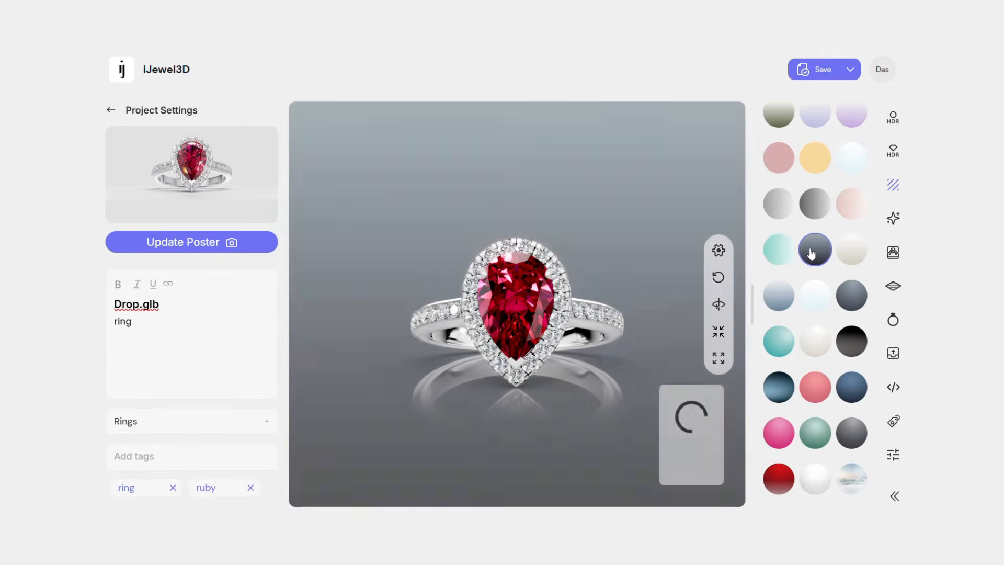
left_click(852, 343)
left_click(790, 466)
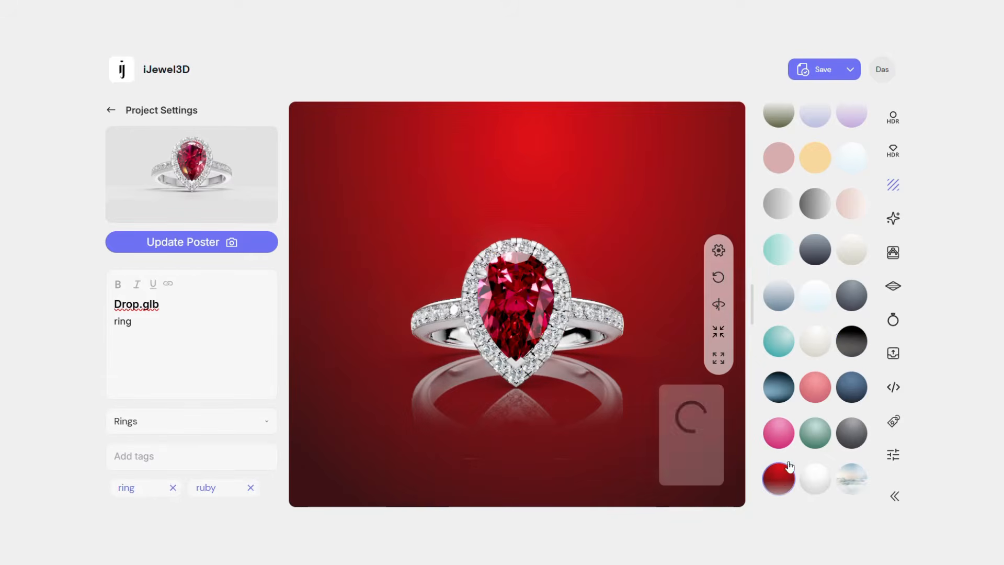
scroll(792, 366, "up", 4)
left_click(778, 282)
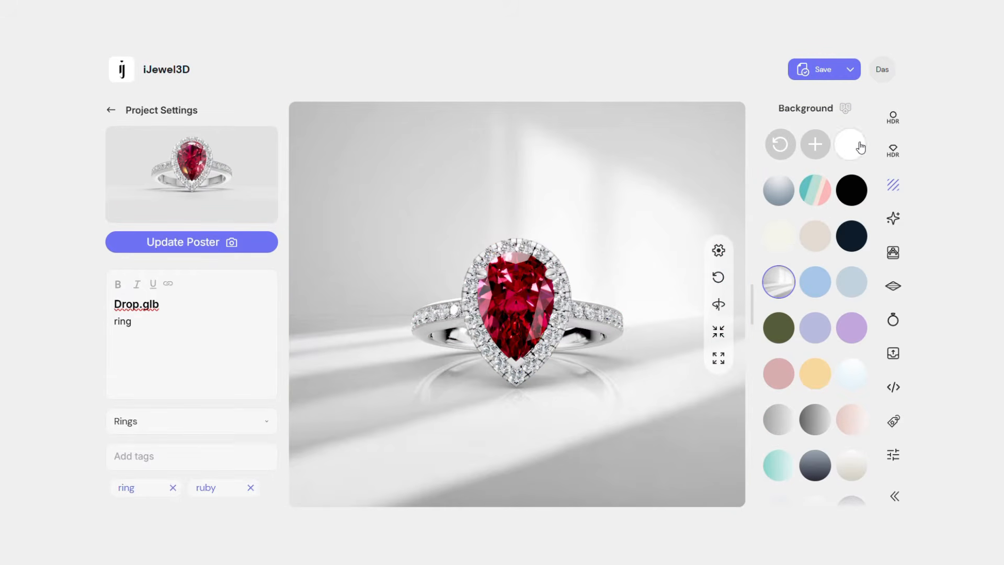
left_click(857, 147)
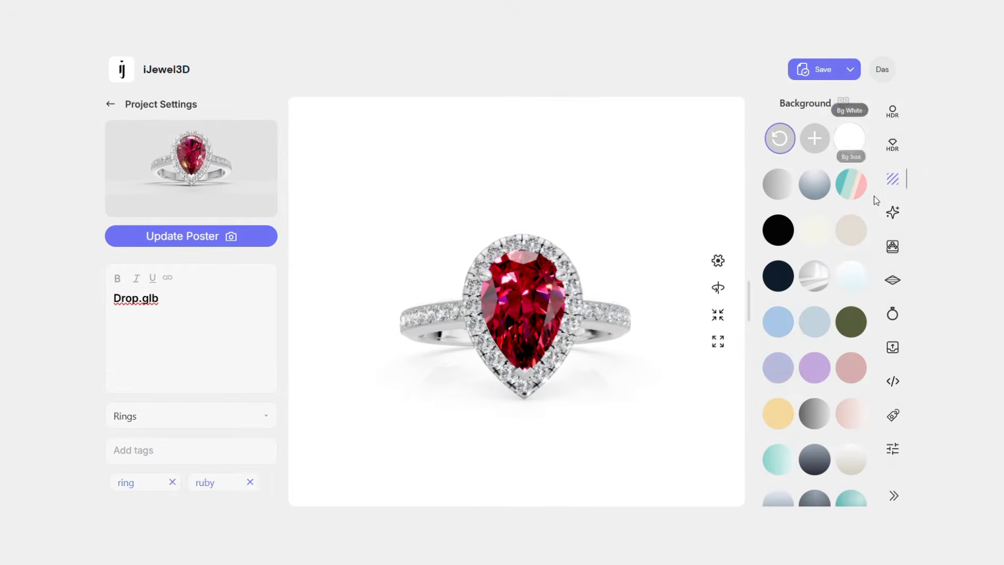
Step: Try ground presets with cast shadows and apply one with a soft reflection beneath the ring
left_click(894, 278)
left_click(843, 211)
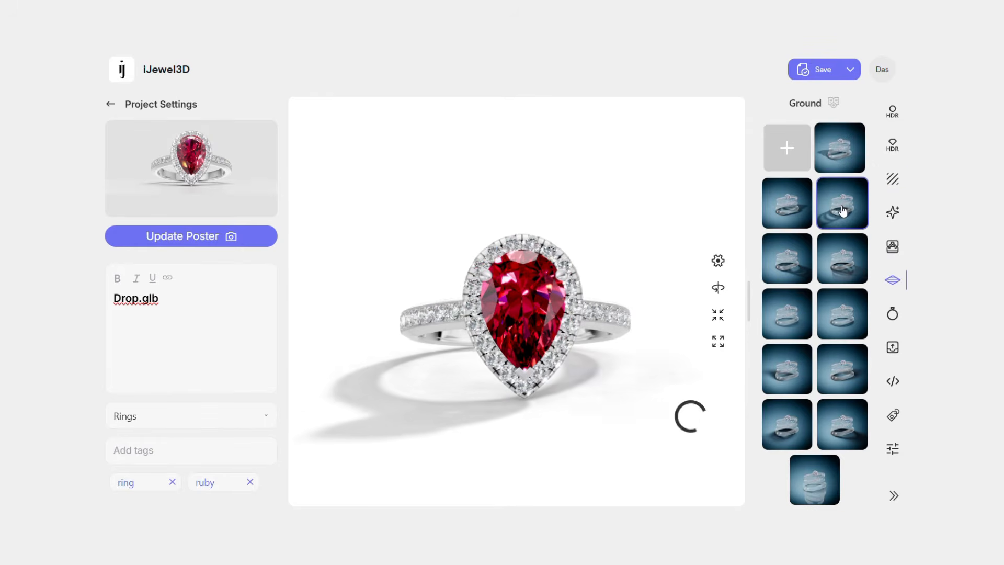
left_click(787, 264)
left_click(839, 313)
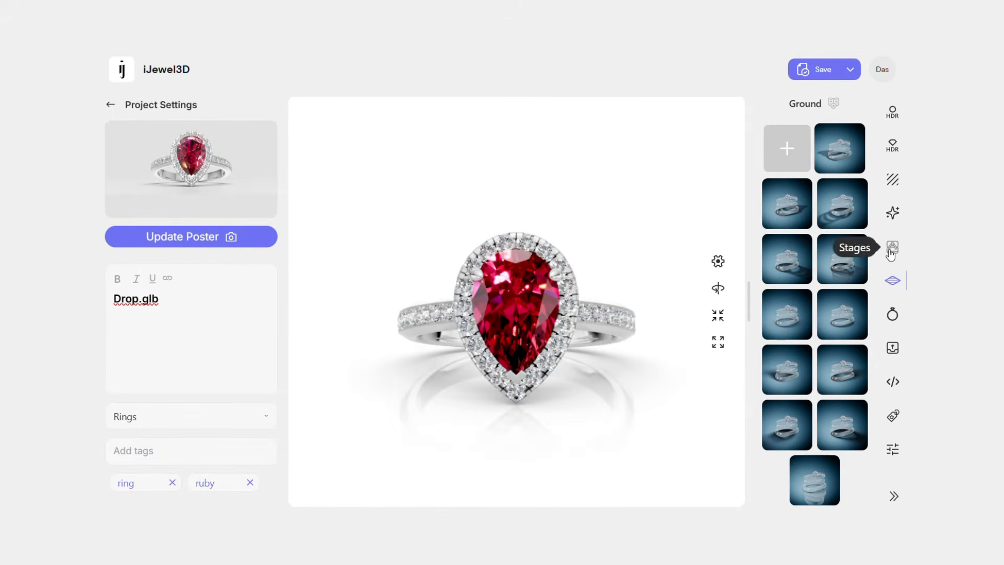
Step: Try the white gold-rimmed podium stage, and place the ring on the red sphere stage with that stage's scene settings applied
left_click(891, 250)
scroll(847, 261, "down", 10)
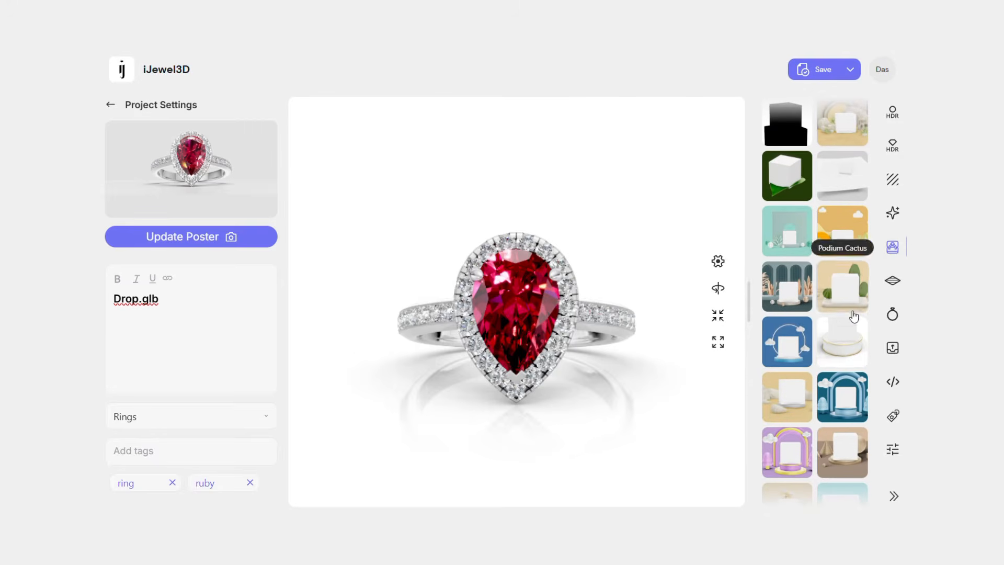
left_click(851, 327)
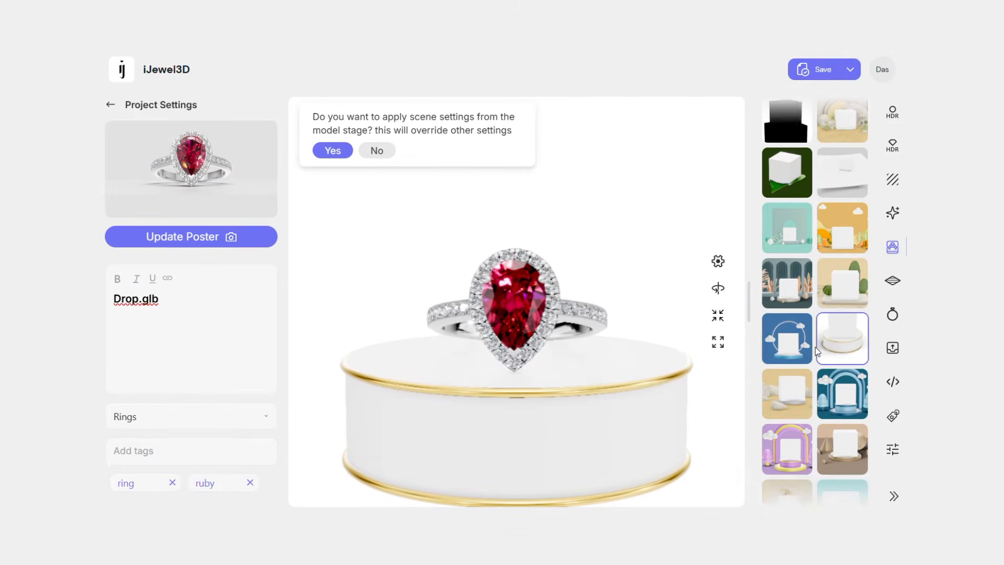
scroll(815, 347, "down", 10)
left_click(841, 366)
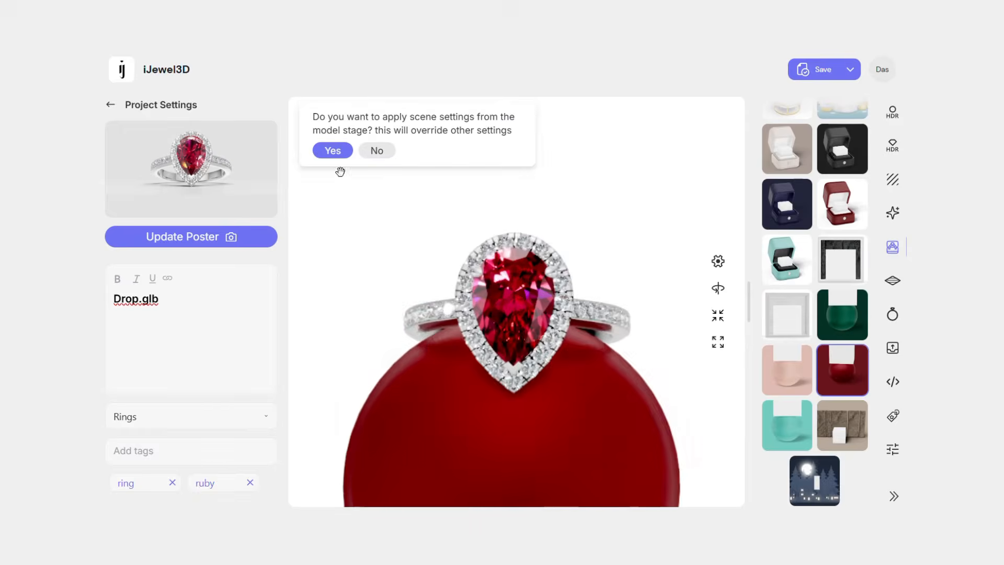
left_click(333, 150)
Step: Try other display stages for the ring, including the red cone stage
scroll(840, 271, "up", 10)
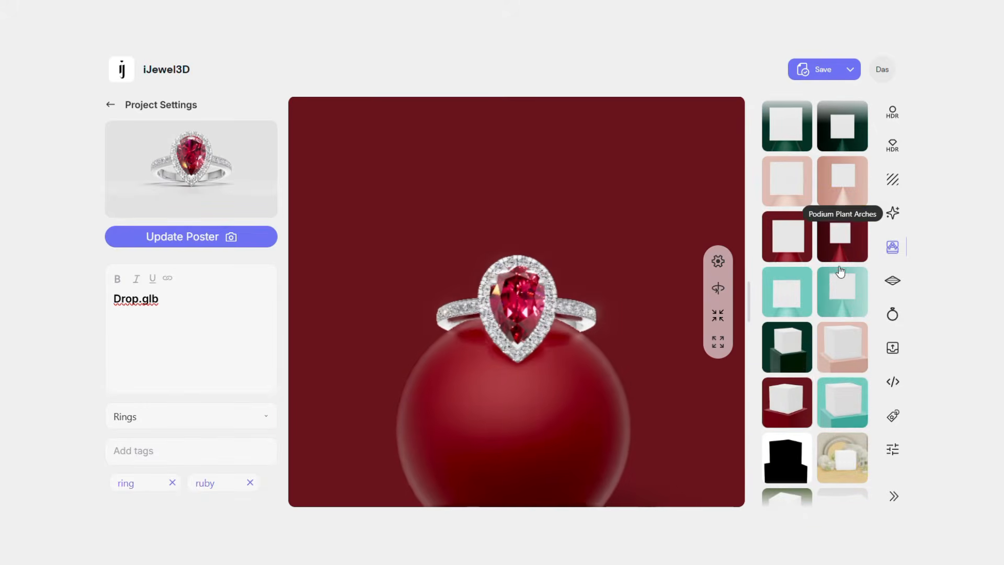
left_click(795, 403)
scroll(674, 319, "up", 3)
left_click(843, 231)
scroll(604, 225, "down", 3)
left_click(809, 244)
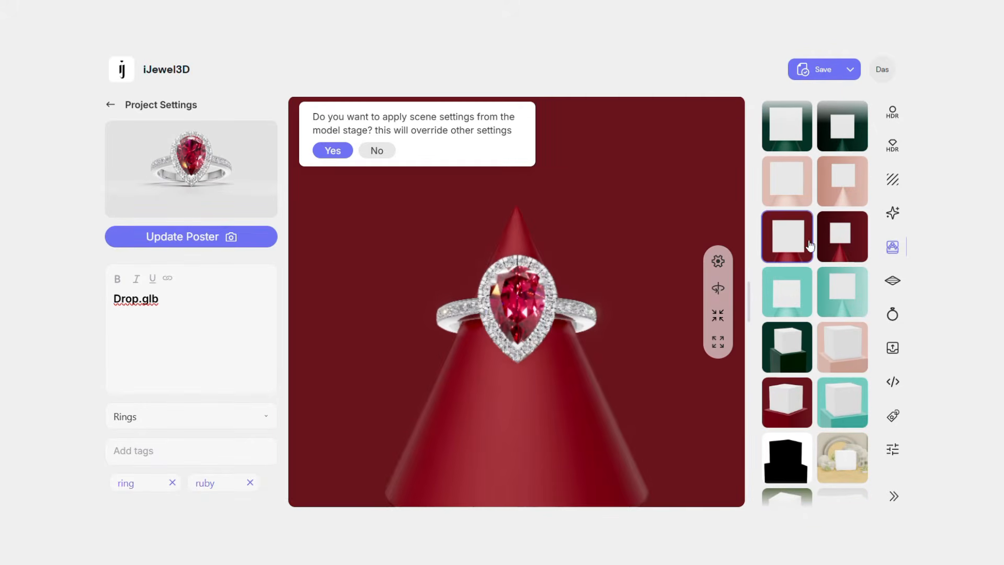
Step: Place the ring in the open red ring box stage and inspect it from a distance and up close
scroll(836, 244, "down", 5)
left_click(854, 274)
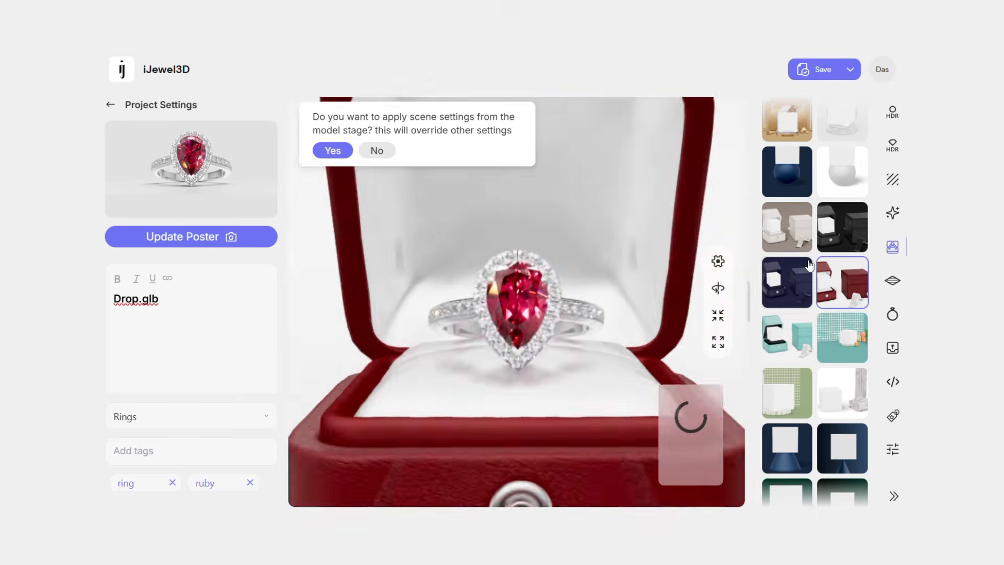
scroll(584, 266, "down", 5)
left_click_drag(584, 267, 600, 266)
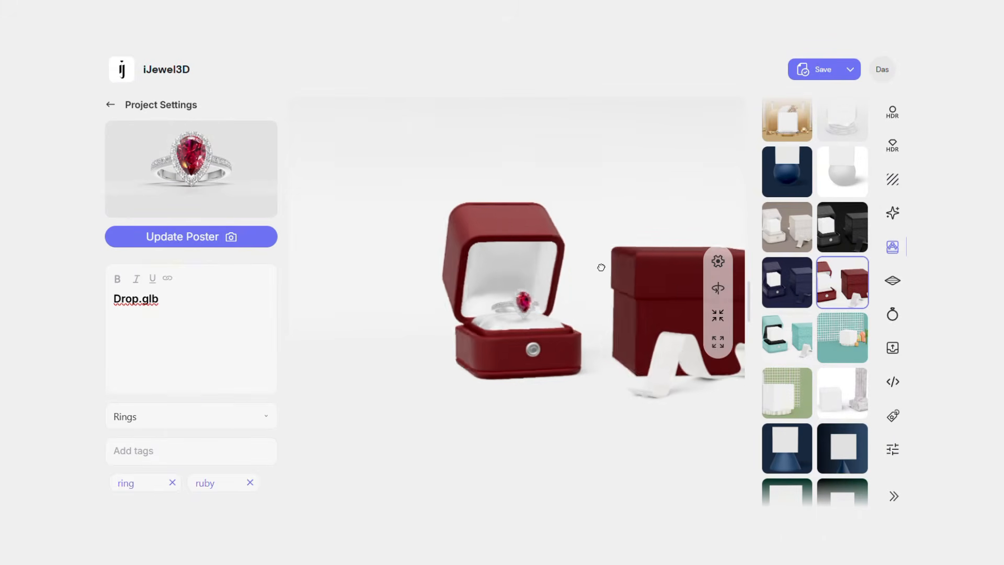
scroll(600, 264, "up", 5)
scroll(841, 279, "up", 5)
scroll(840, 279, "up", 5)
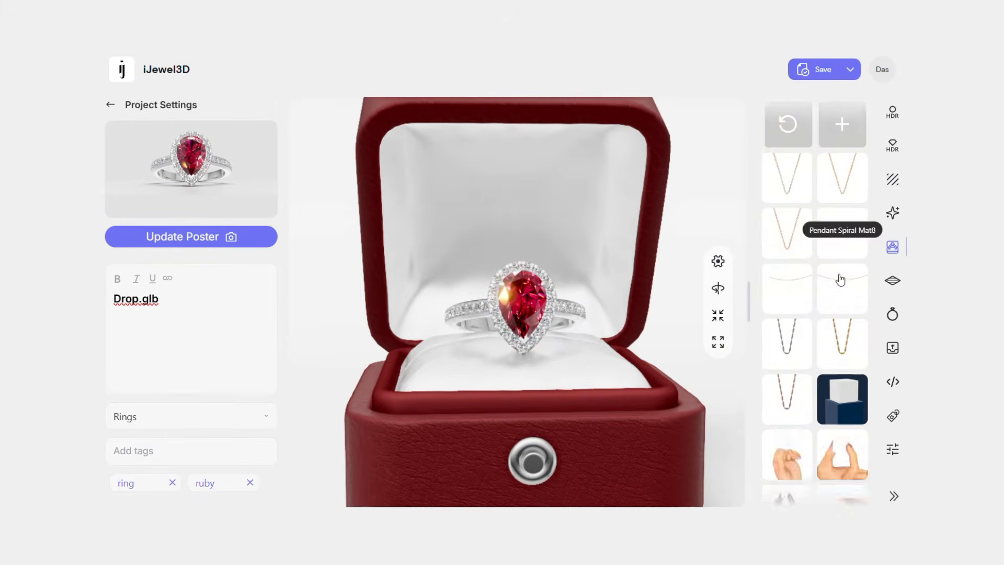
left_click(785, 173)
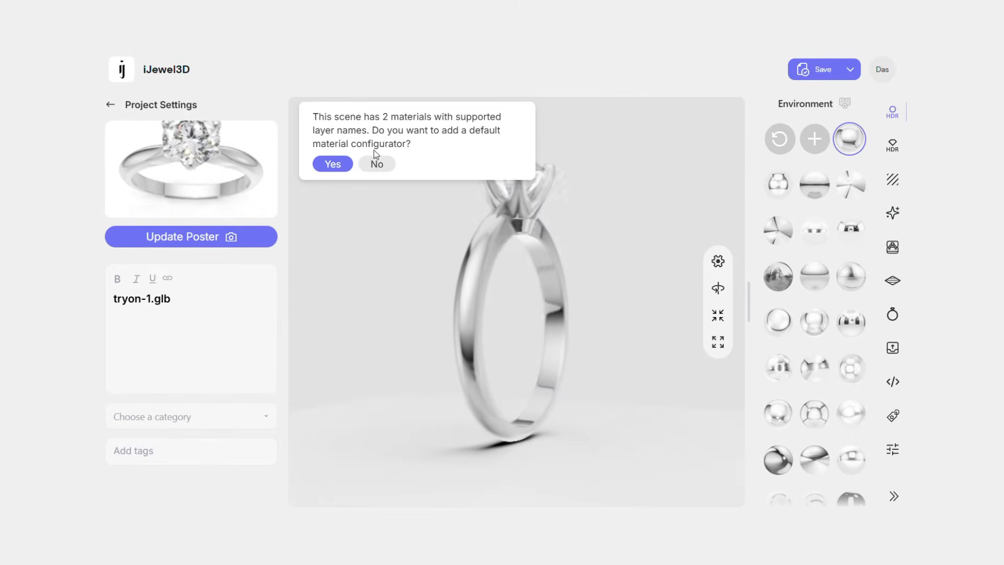
Step: Decline the default material configurator for the solitaire ring, recompute its poses and apply the pose lying flat with the stone facing forward
left_click(377, 164)
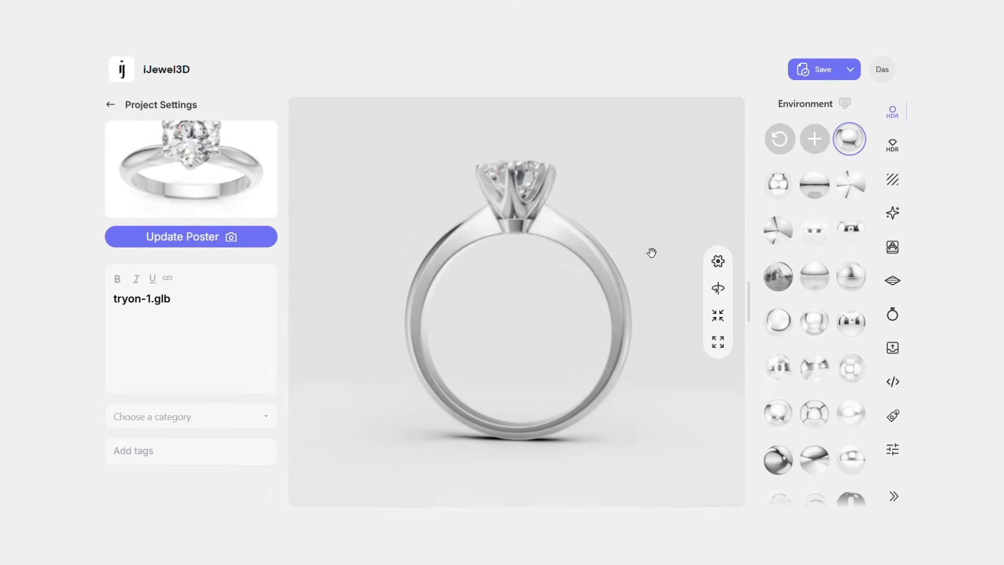
left_click(892, 316)
left_click(814, 132)
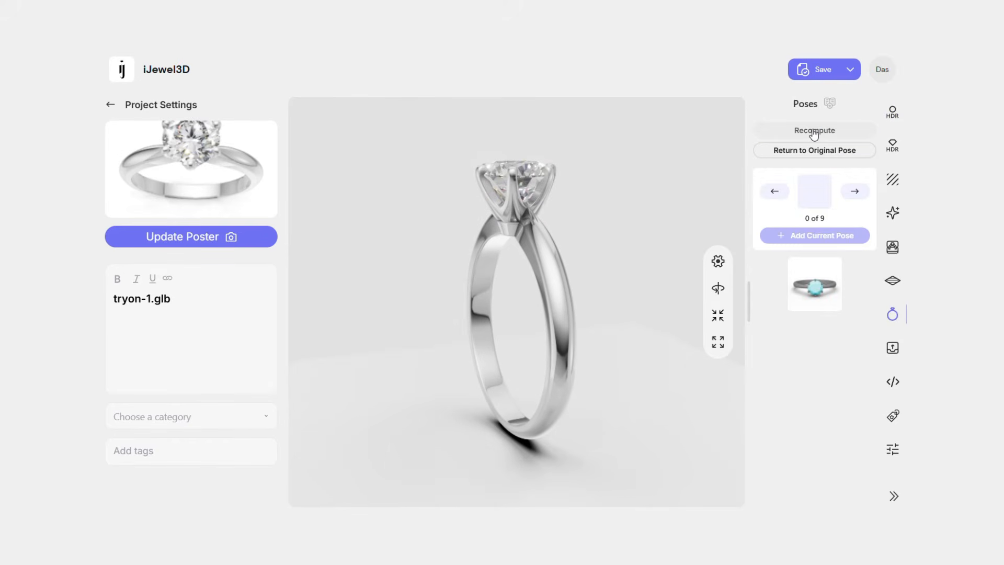
left_click(825, 281)
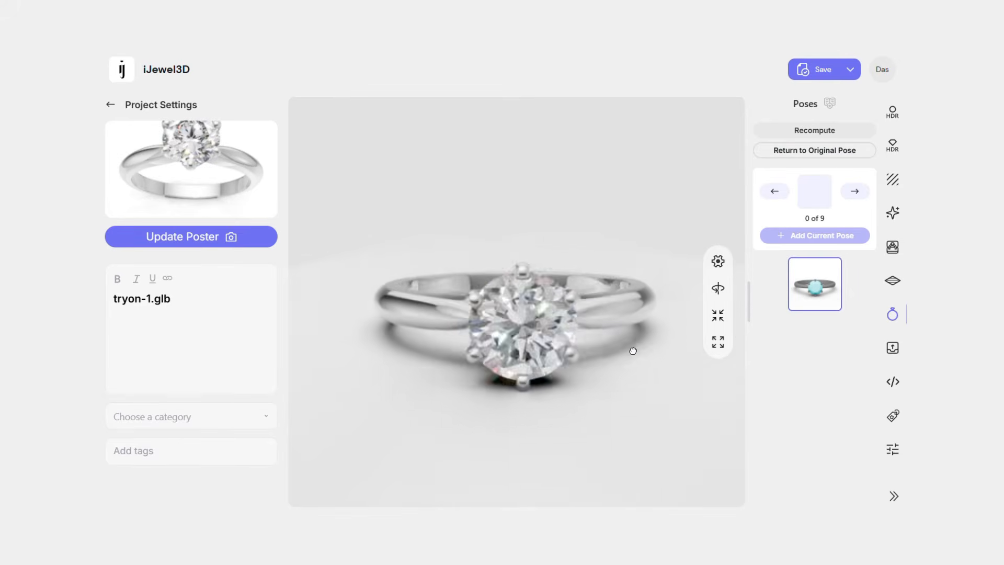
Step: Choose another scene preset for the solitaire ring from further down the preset collection
left_click(893, 211)
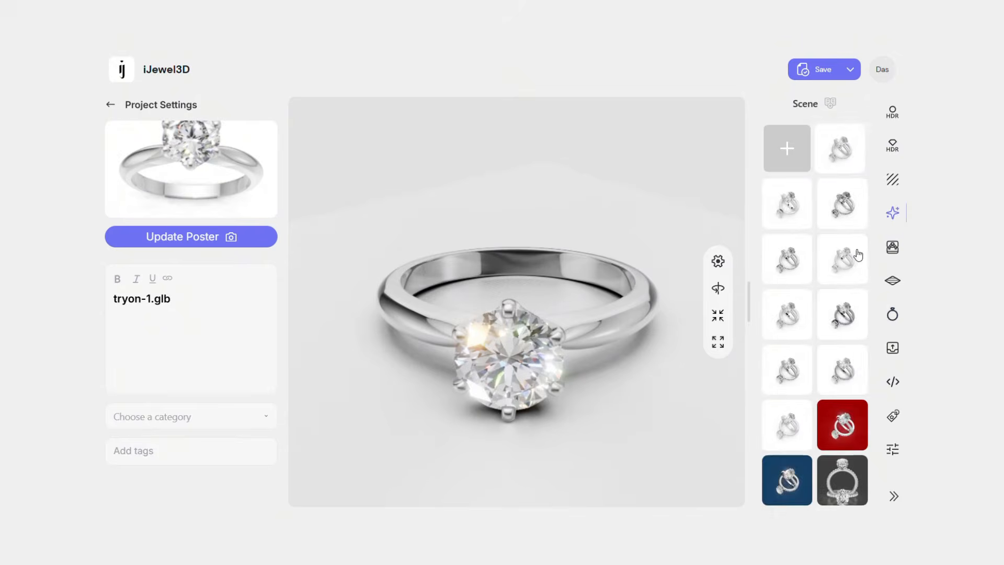
scroll(816, 314, "down", 5)
left_click(842, 370)
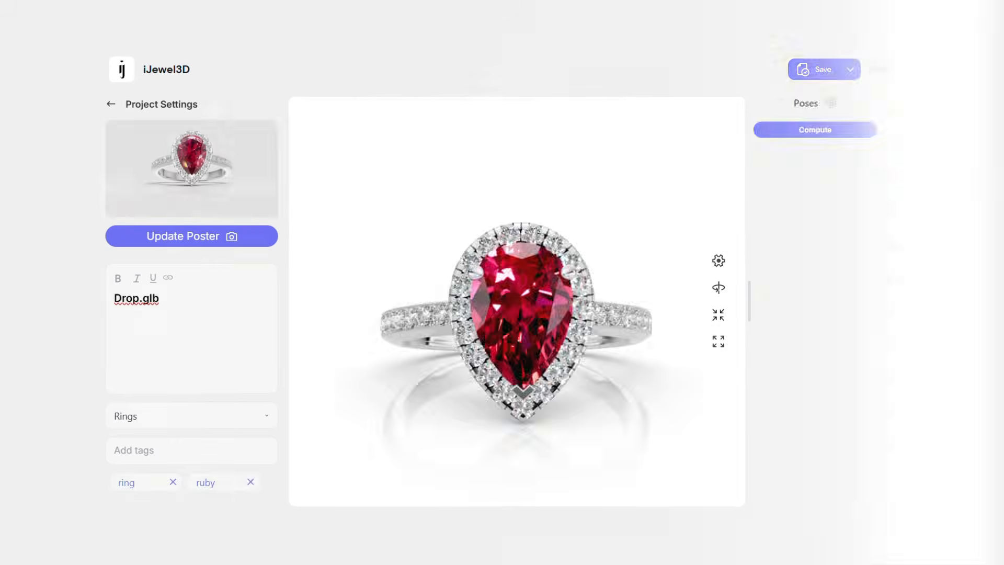
Step: Try rotating the ruby ring's environment to about 3.3, then leave its rotation at 0 and its intensity at 1
left_click(894, 450)
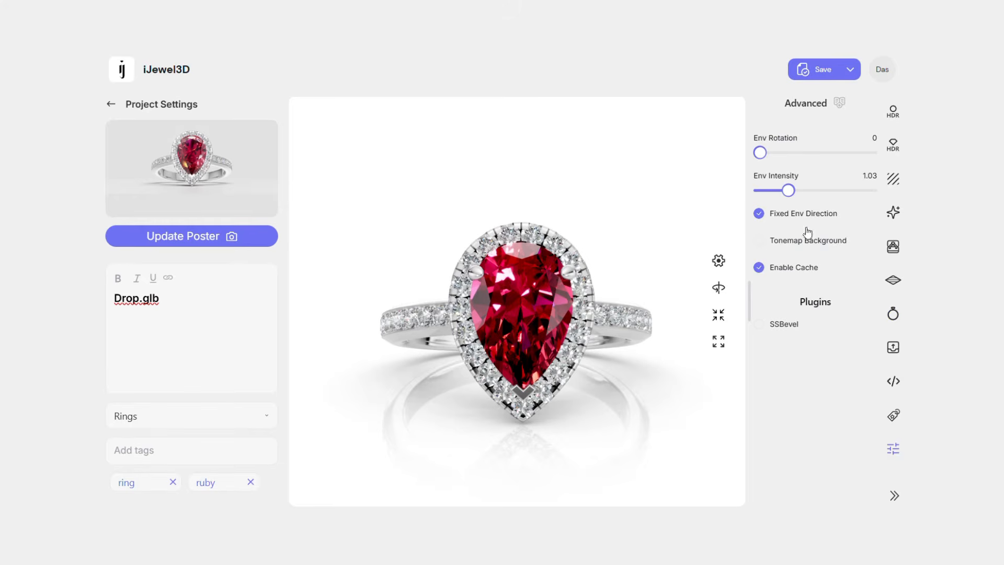
left_click_drag(773, 153, 830, 154)
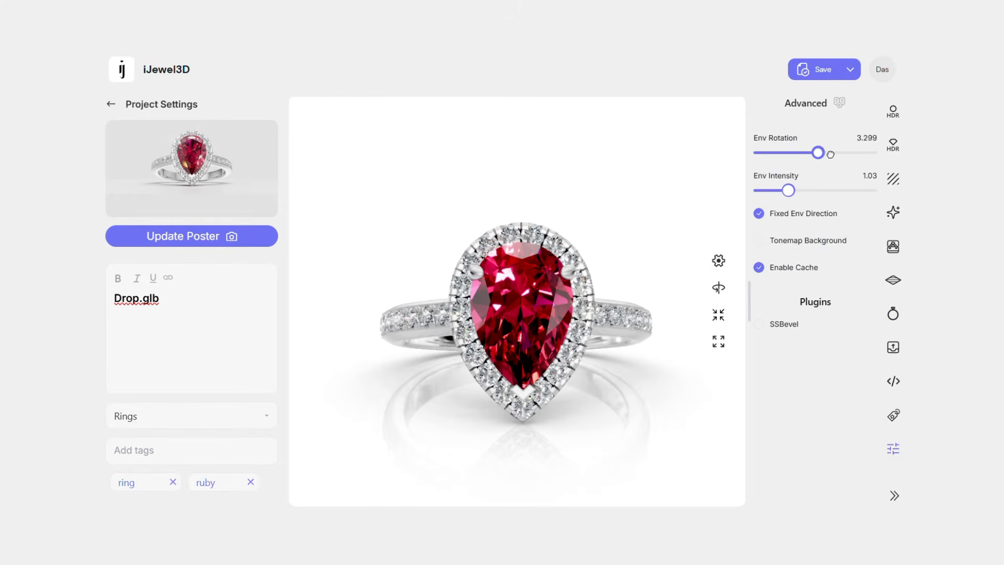
mouse_move(788, 191)
left_mouse_down()
mouse_move(773, 190)
mouse_move(802, 190)
left_mouse_up()
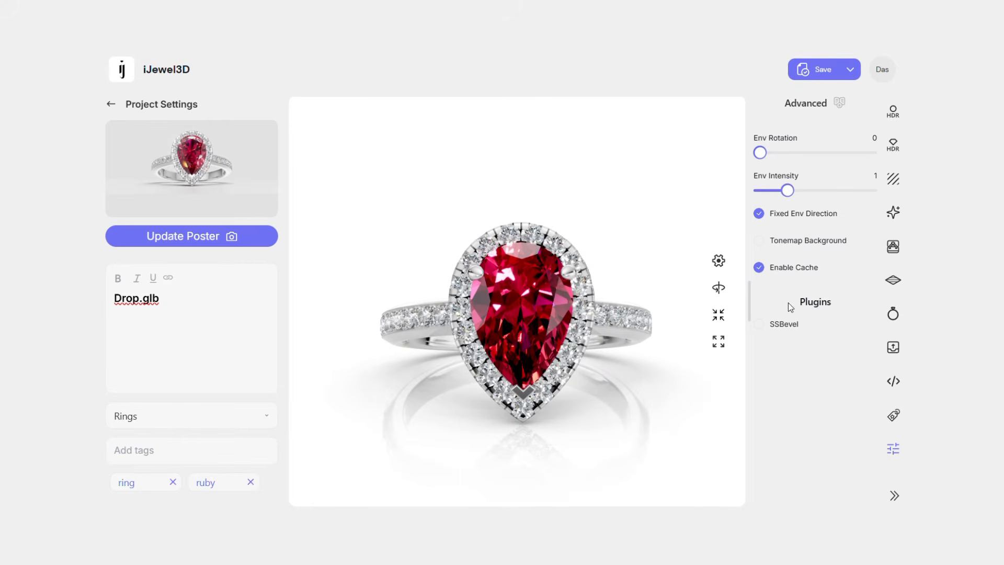
Step: Enable SSBevel for the ruby ring at intensity 4.55 and compare the metal edges up close with the effect off and on
left_click(759, 324)
scroll(670, 292, "up", 8)
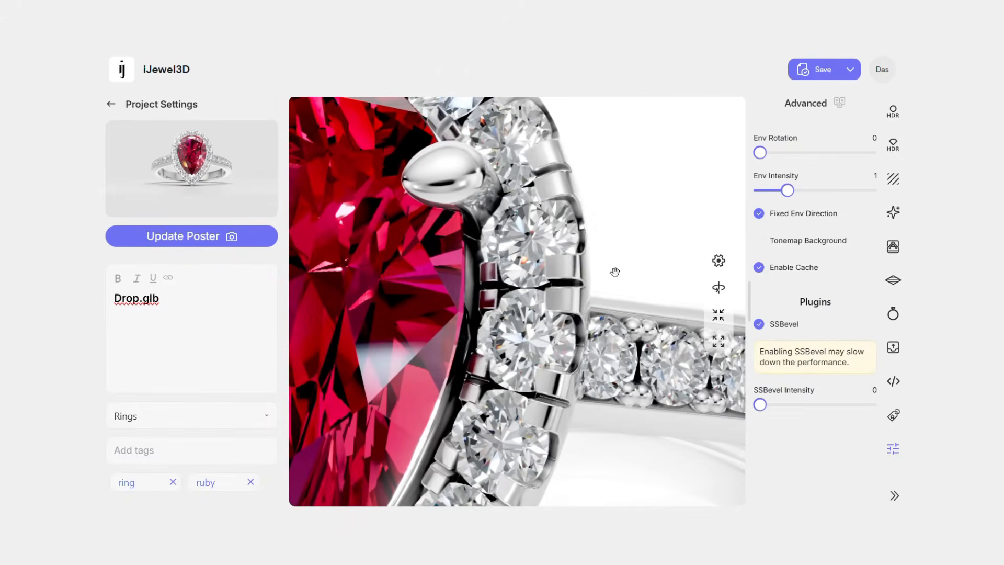
left_click(759, 324)
left_click(759, 325)
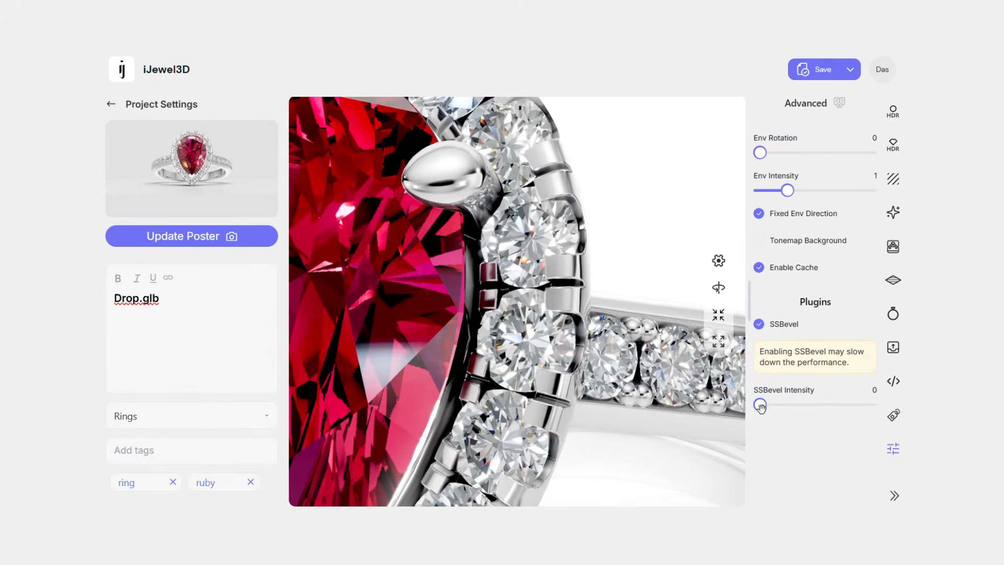
left_click_drag(759, 405, 835, 408)
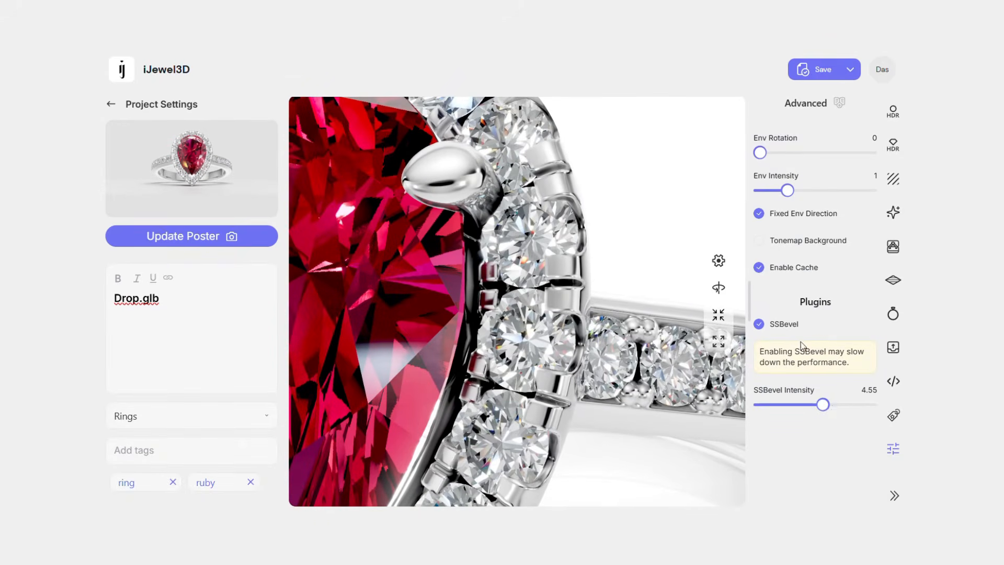
left_click(761, 324)
left_click(761, 325)
scroll(609, 230, "down", 10)
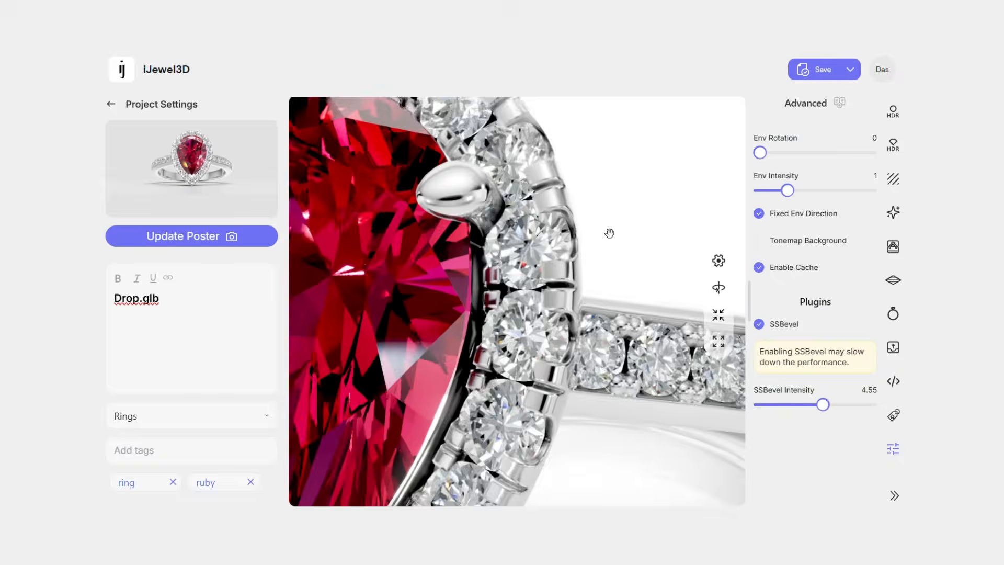
Step: Export a png snapshot of the ruby ring with the size set to 1920 × 1080 and inspect the downloaded image's detail
left_click(893, 347)
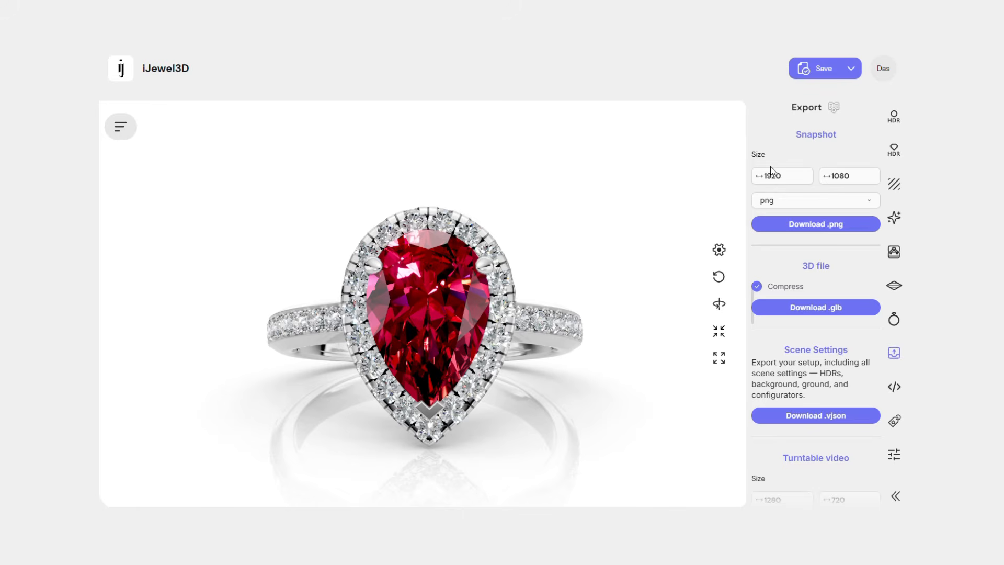
left_click(835, 224)
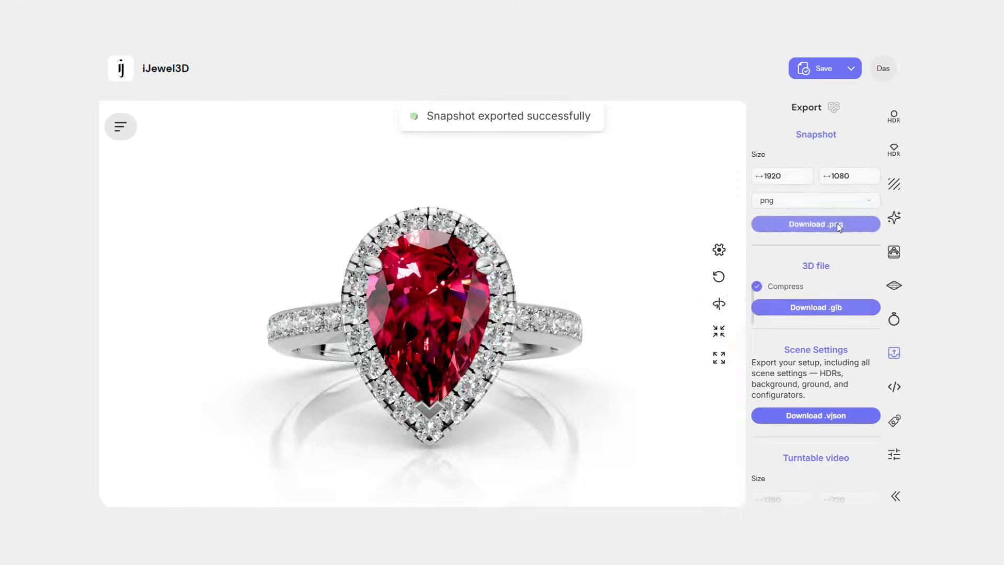
scroll(636, 227, "up", 5)
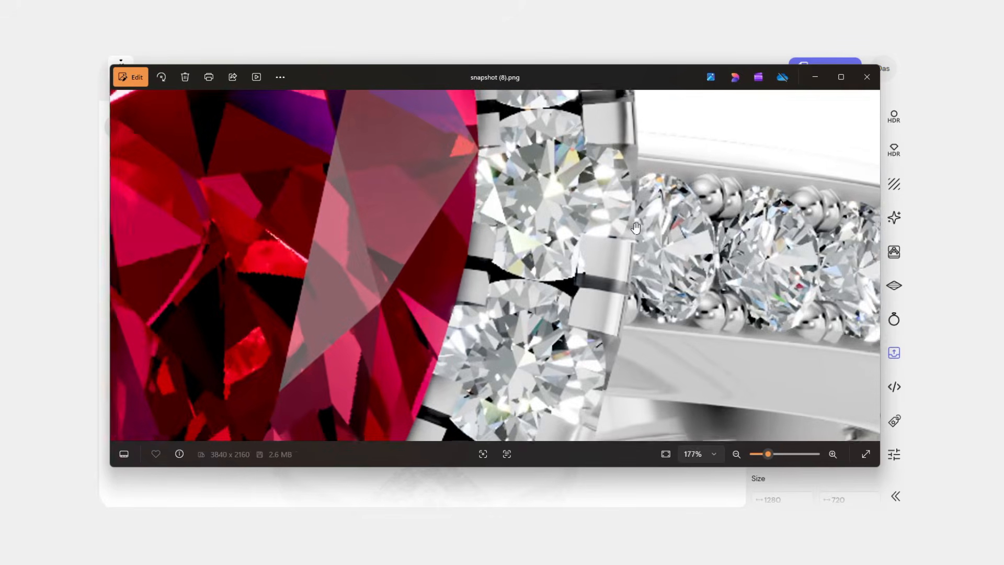
scroll(704, 224, "down", 6)
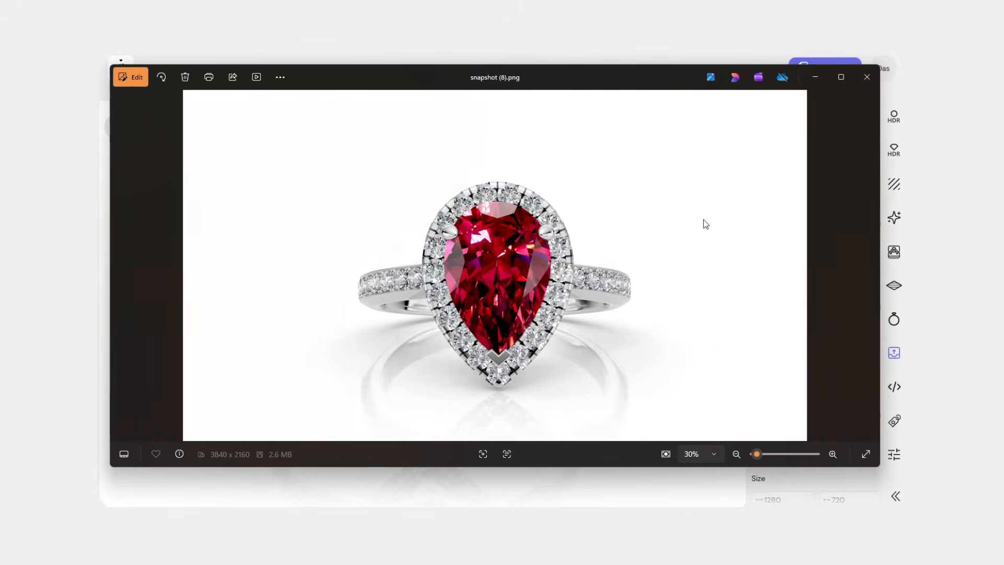
left_click(867, 77)
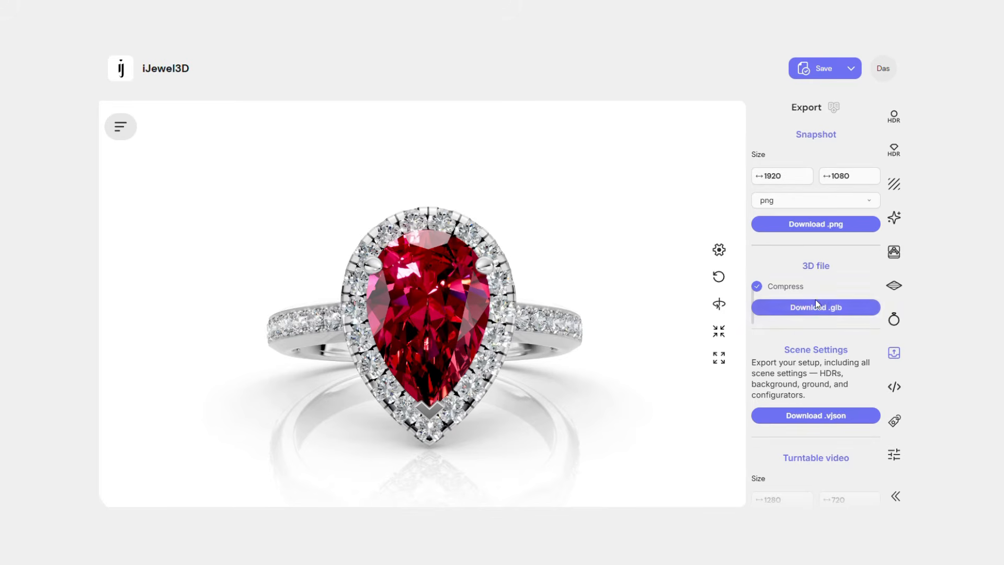
Step: Add an exported .vjson scene settings file as a custom scene preset and apply it to the ruby ring
scroll(826, 312, "down", 3)
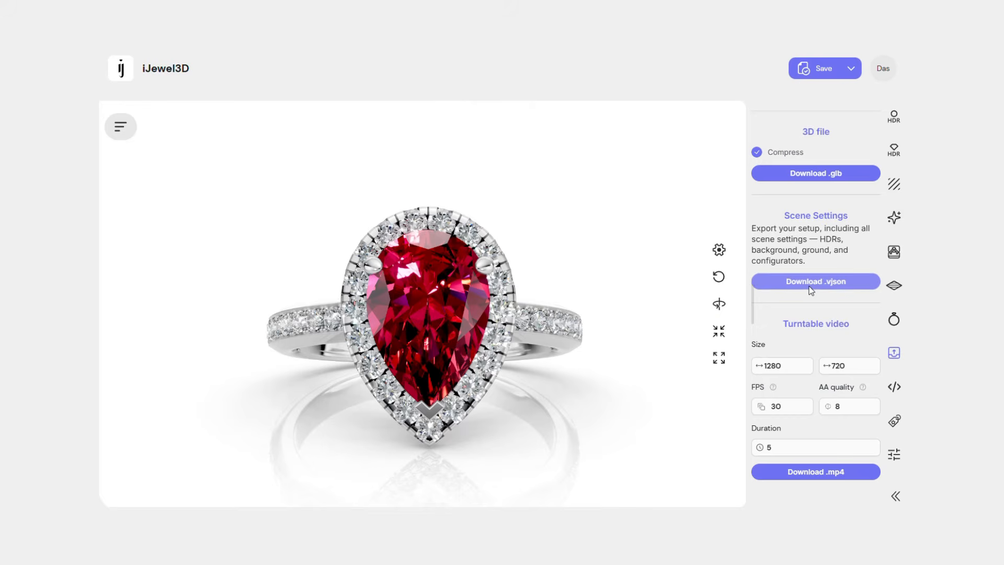
left_click(893, 219)
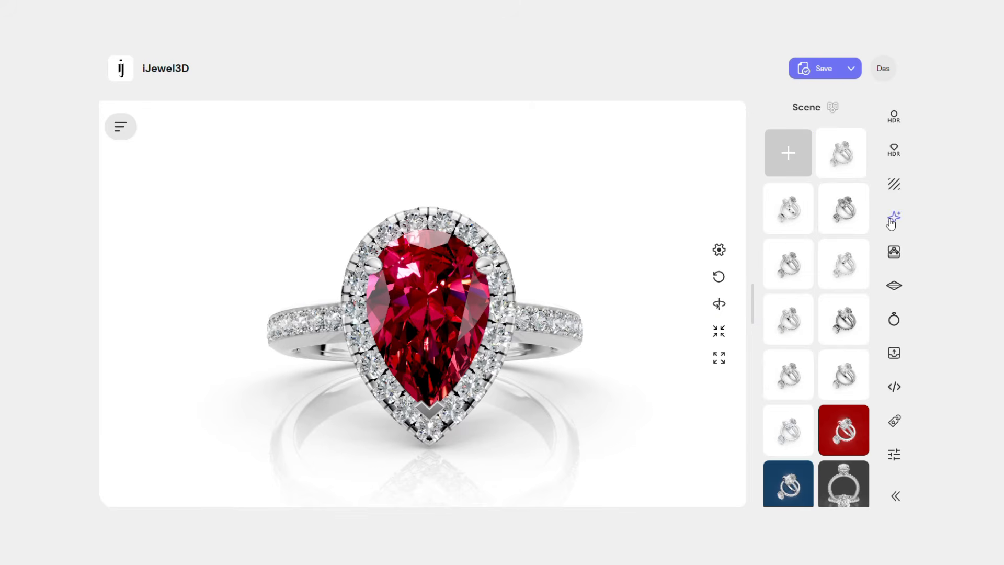
left_click(793, 168)
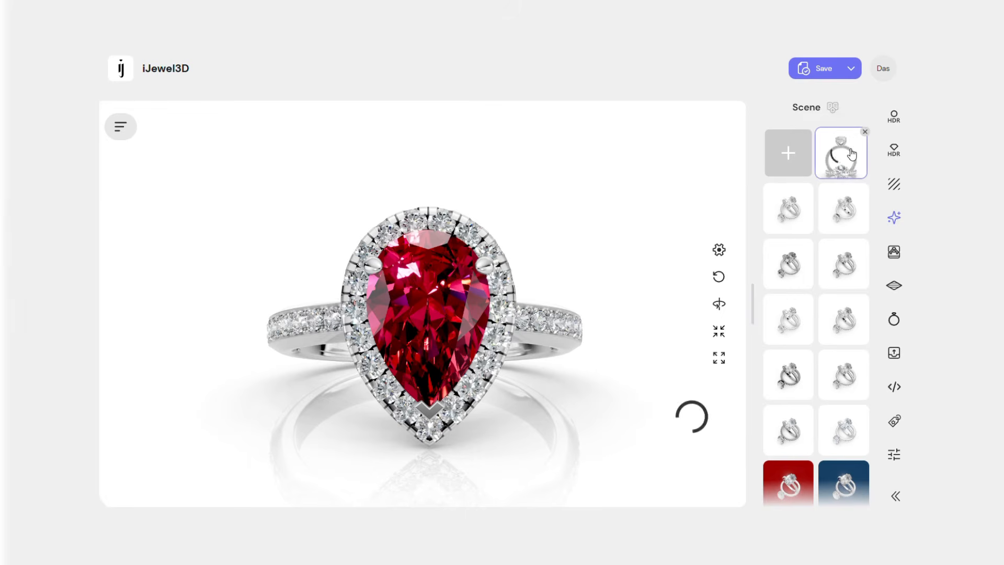
Step: Set the turntable video's duration to 10 seconds and export it as an mp4 at 1280 × 720
left_click(894, 353)
left_click(799, 451)
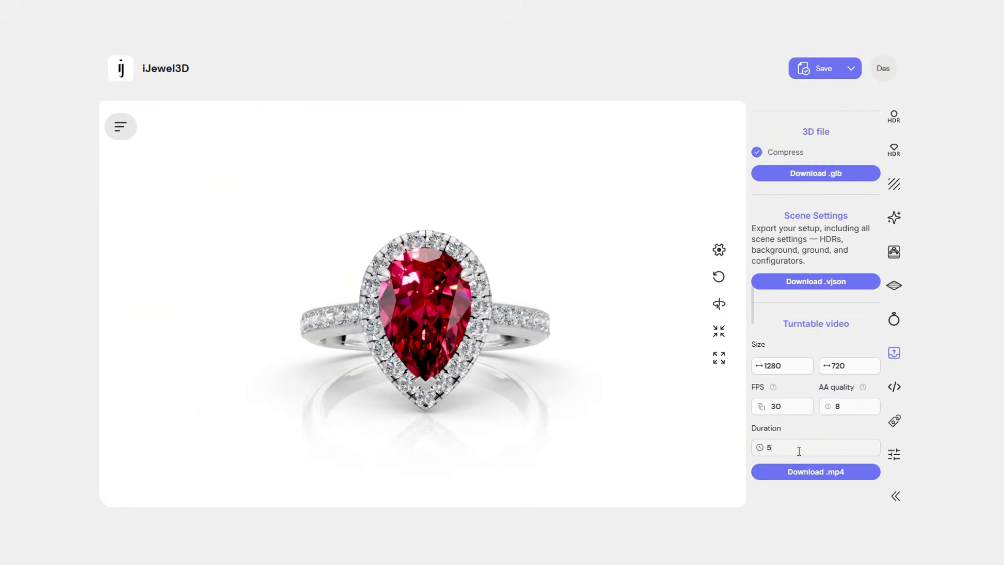
key("BackSpace")
type("10")
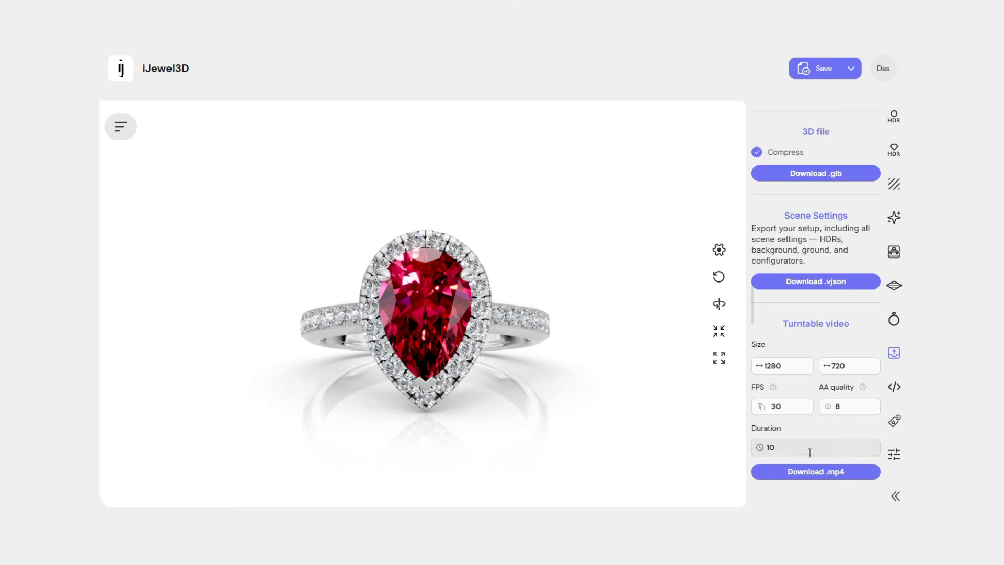
left_click(813, 474)
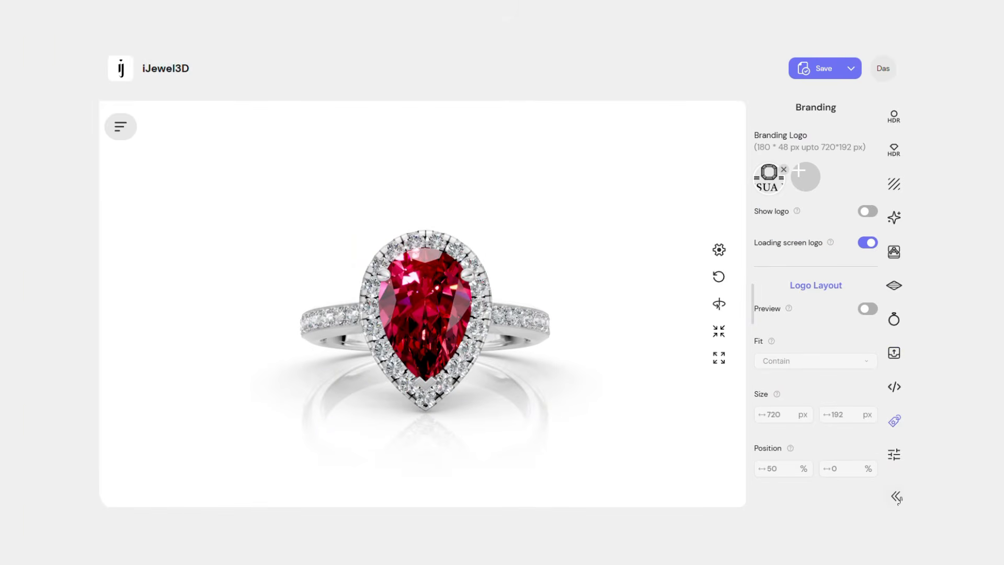
Step: Collapse the branding settings, inspect the ruby ring in the wider view and save the project
left_click(897, 497)
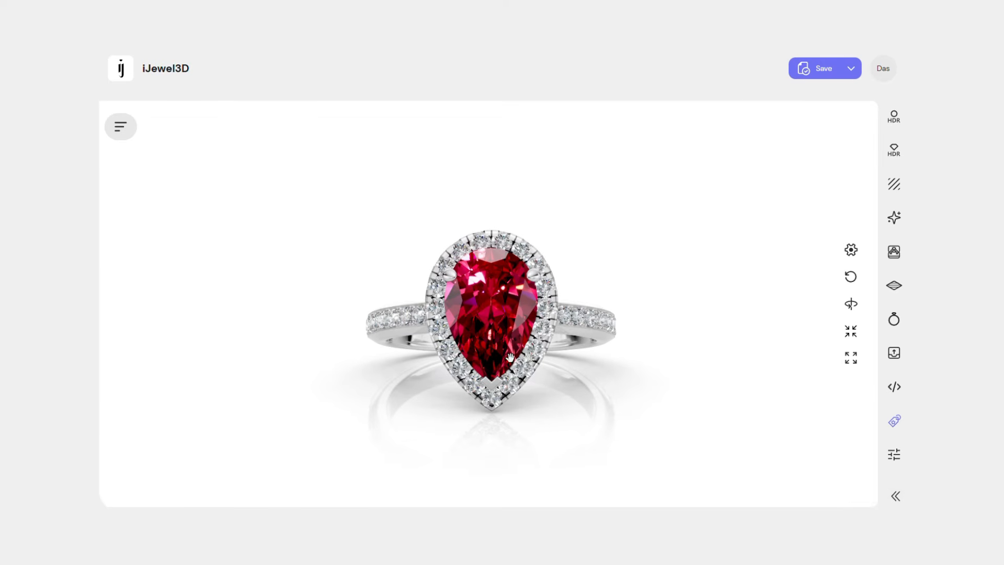
scroll(510, 358, "up", 5)
left_click_drag(510, 357, 531, 360)
scroll(530, 361, "down", 5)
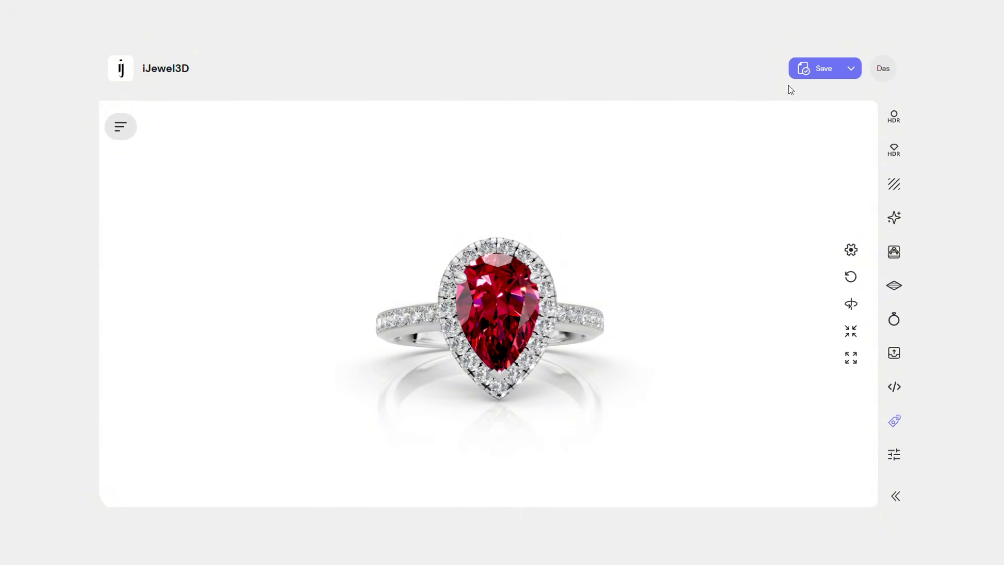
left_click(819, 75)
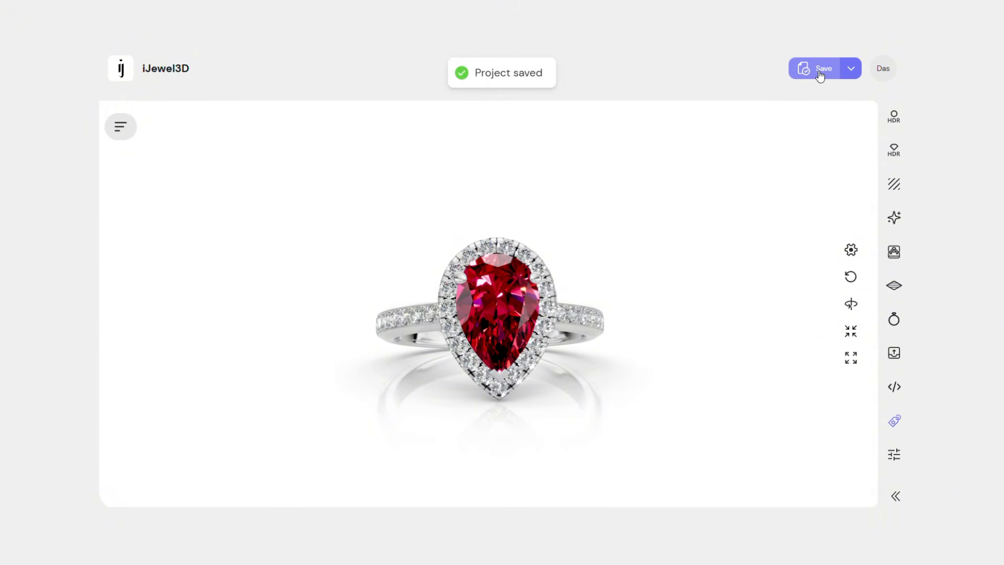
Step: Copy the project's share link and view the ruby ring on its shared page
left_click(850, 70)
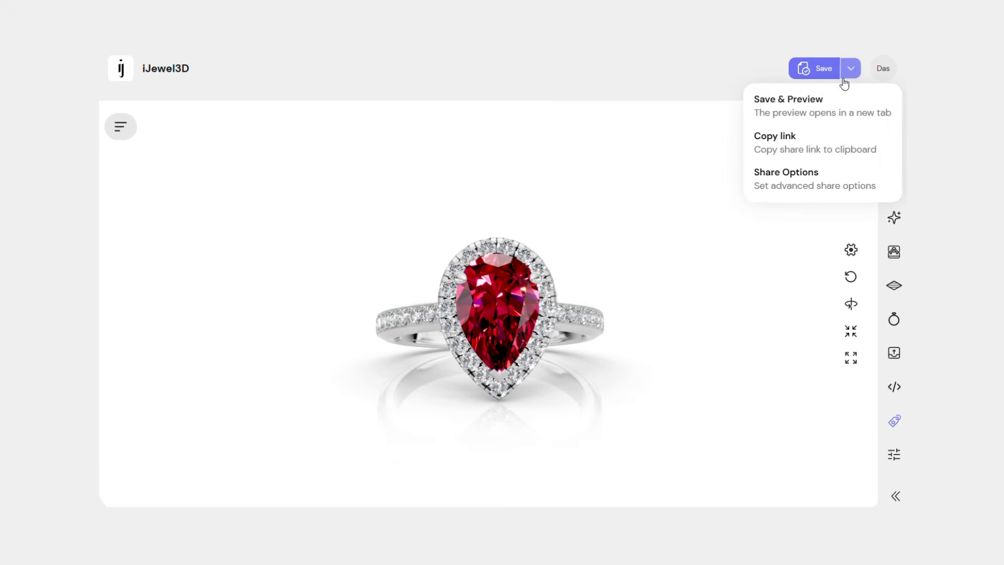
left_click(833, 139)
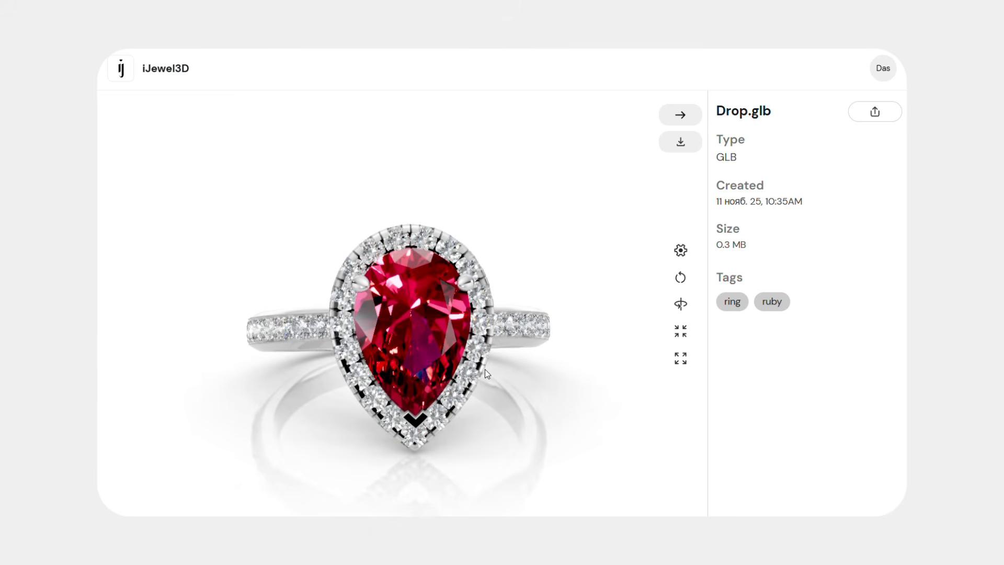
scroll(486, 369, "down", 4)
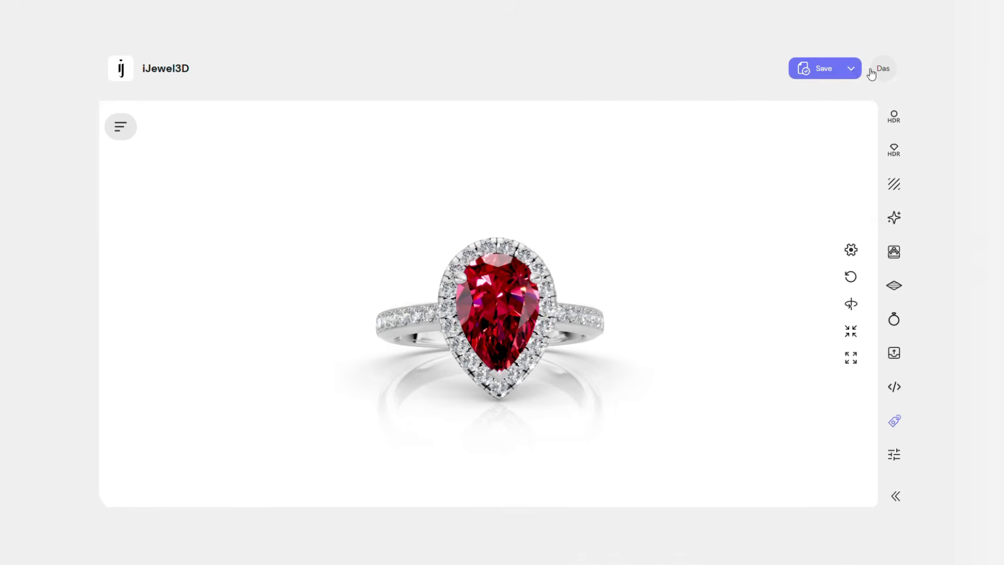
Step: Open the share options for Drop Ruby.glb in the Rings folder and make the file public
left_click(852, 69)
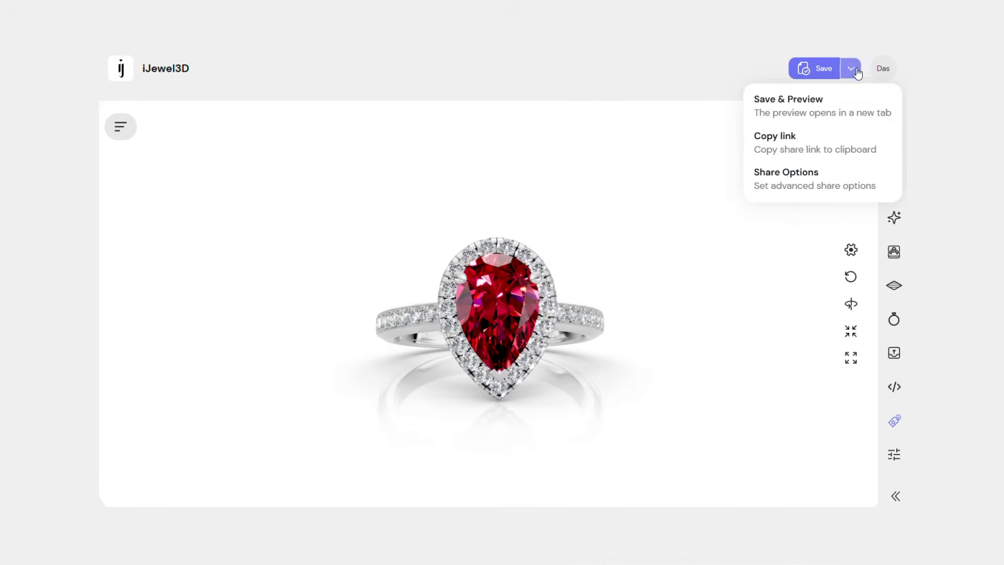
left_click(792, 184)
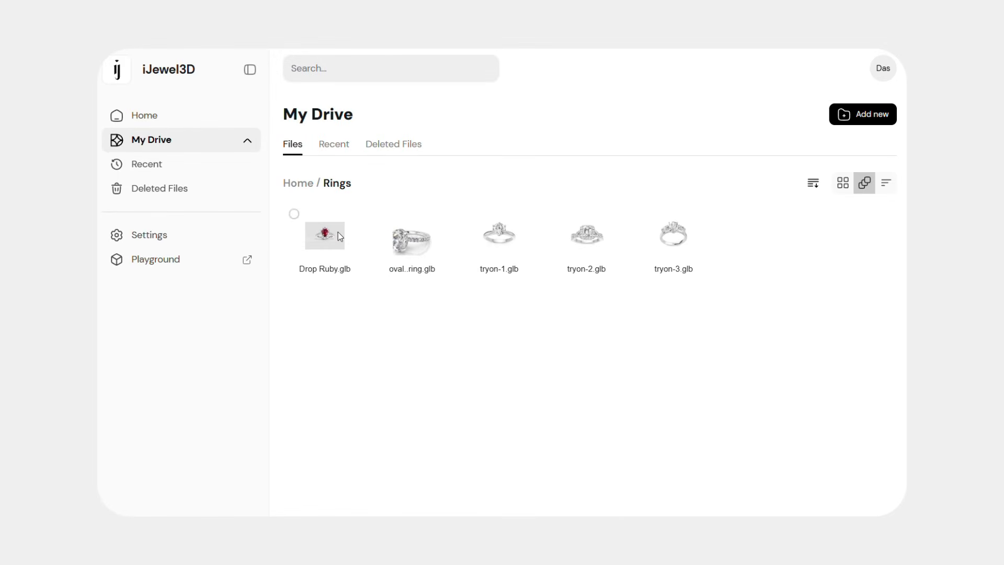
left_click(338, 235)
right_click(335, 230)
left_click(366, 282)
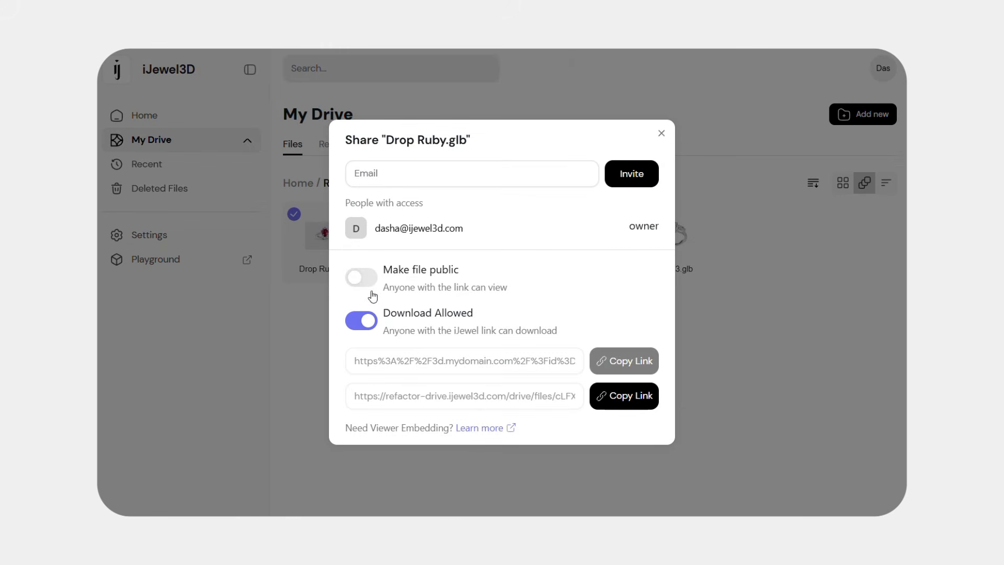
left_click(369, 279)
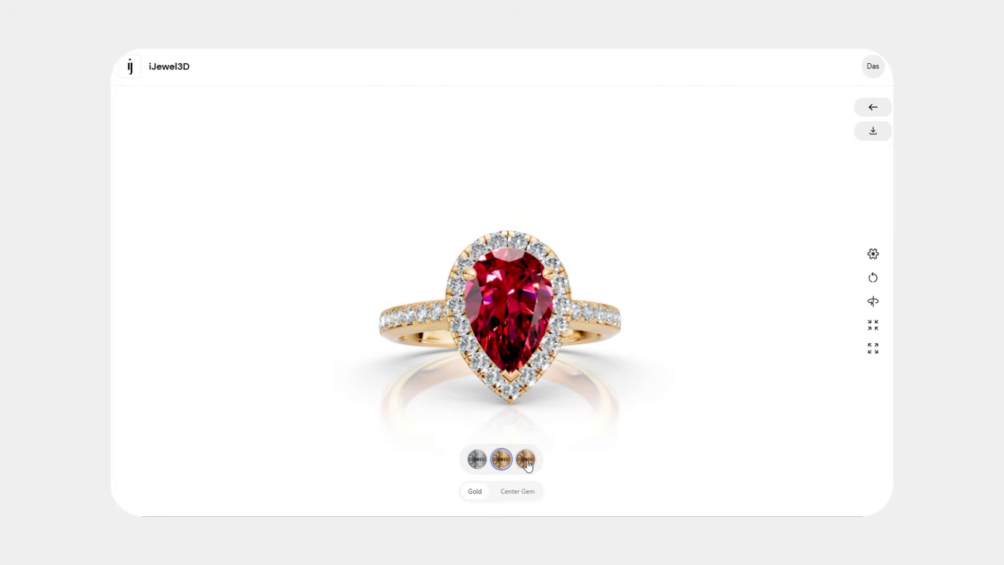
Step: Switch the shared ring to rose gold with a white diamond as the center gem and view it up close
left_click(525, 457)
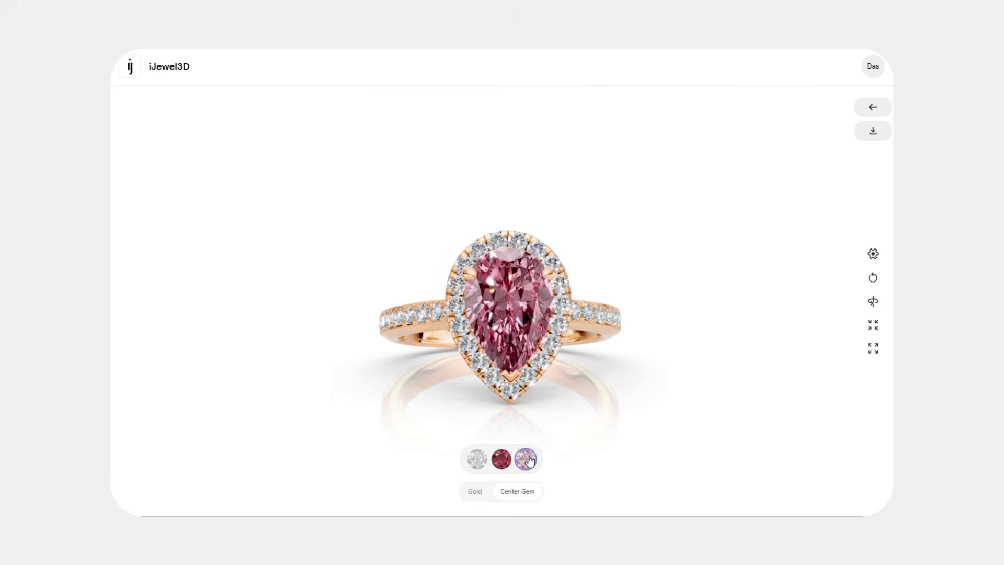
left_click(479, 456)
scroll(516, 385, "up", 4)
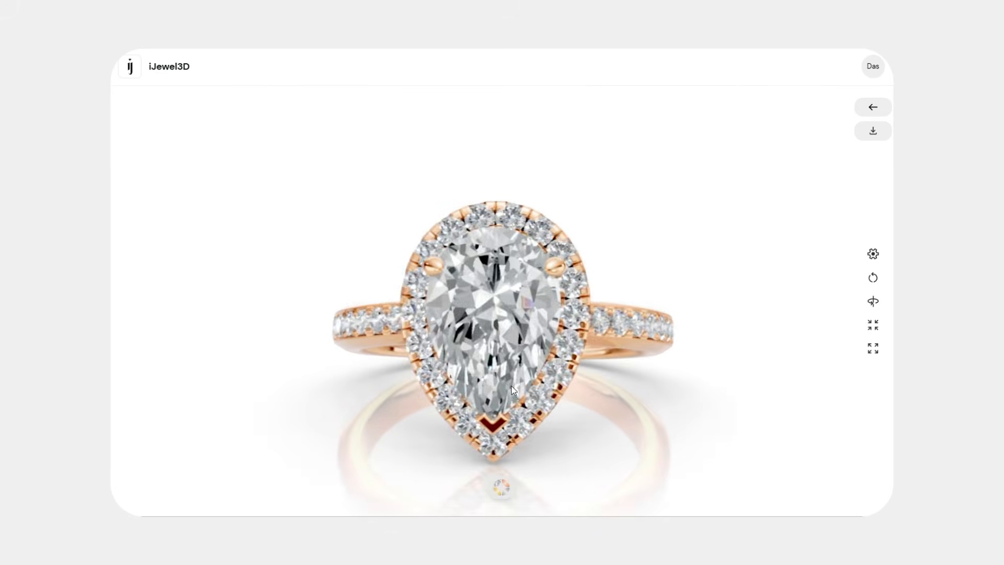
scroll(513, 383, "down", 3)
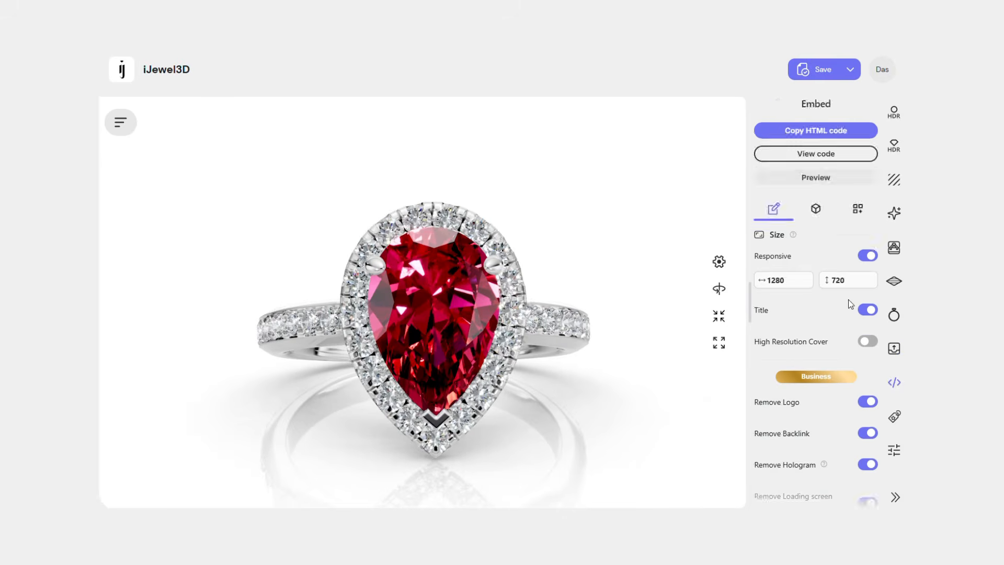
Step: Review the embed's displayed-button settings and the full HTML iframe code for the ruby ring
left_click(858, 209)
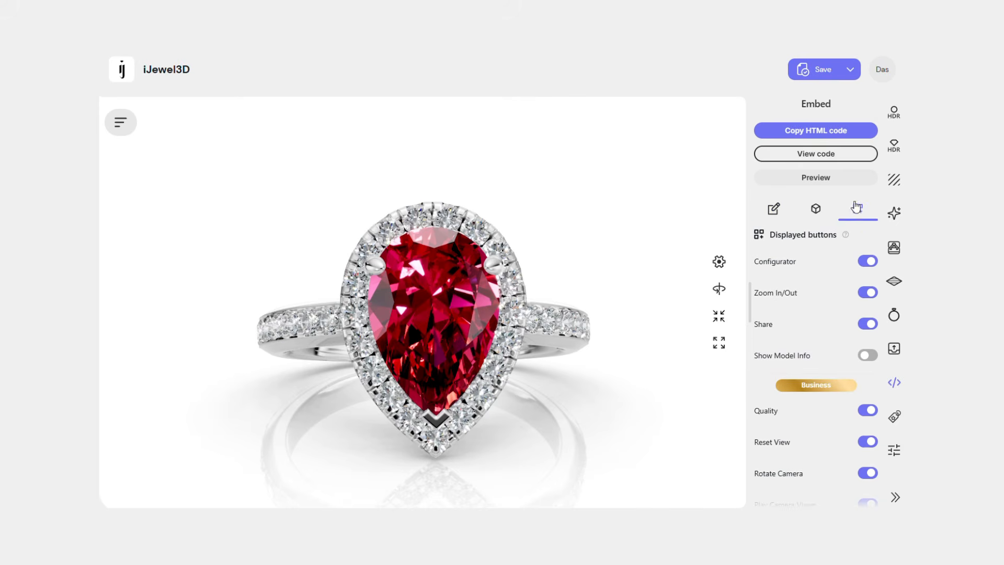
left_click(826, 156)
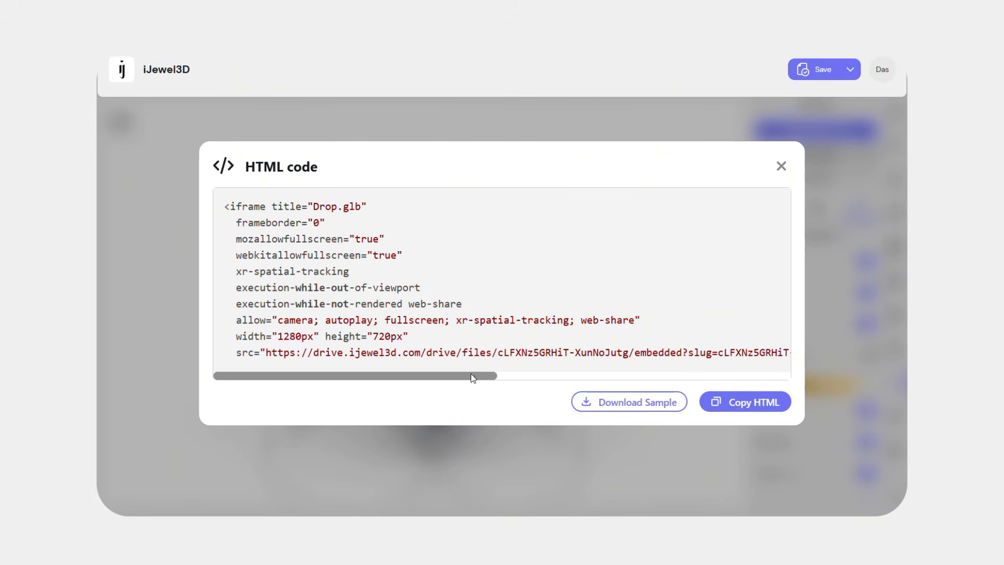
left_click_drag(470, 376, 754, 375)
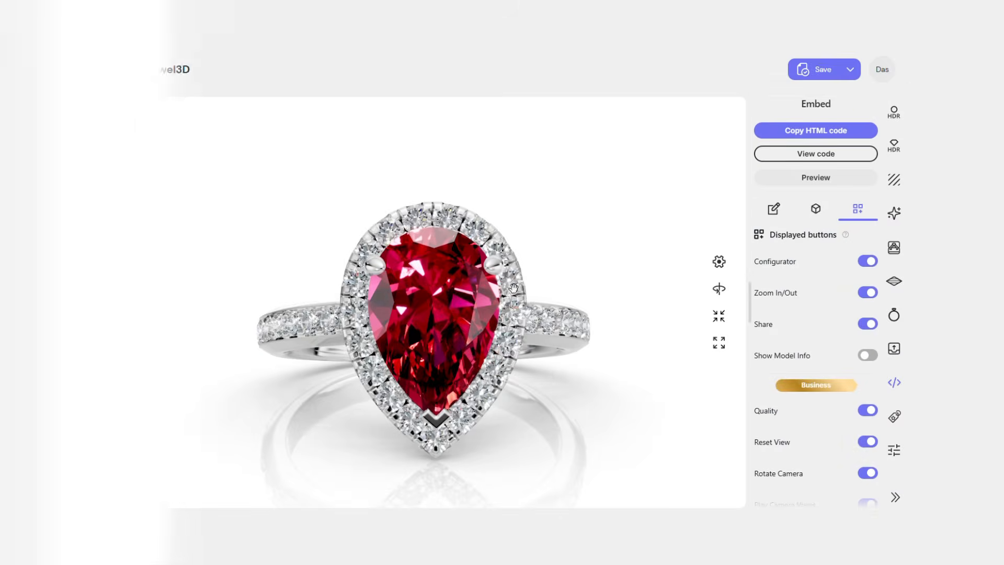